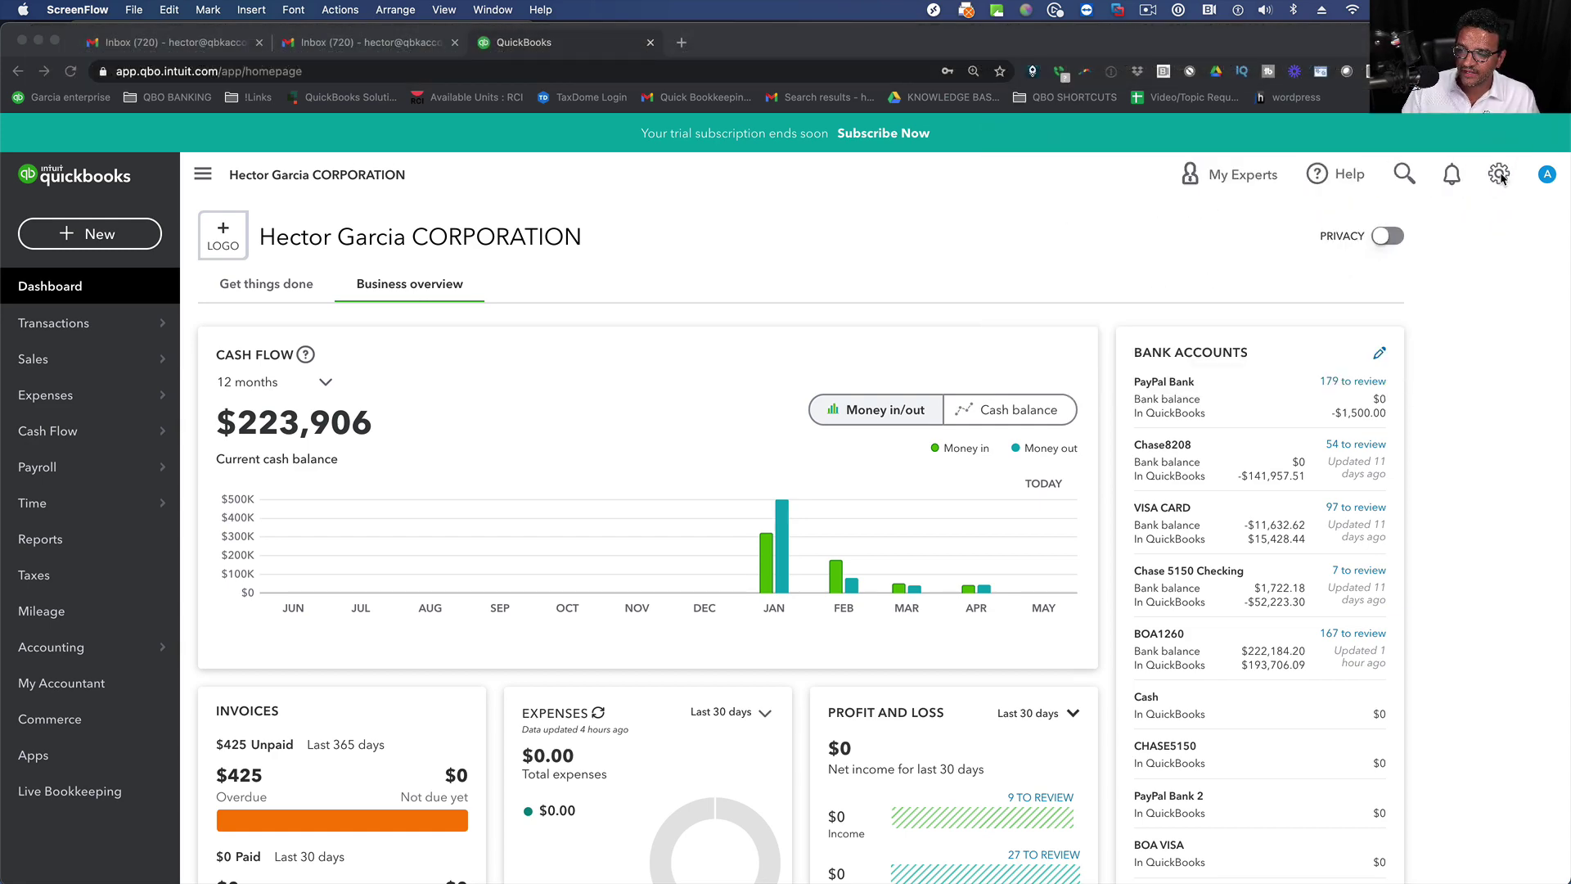
Open Account and Settings from the gear menu's Your Company section.
click(1500, 175)
click(1500, 175)
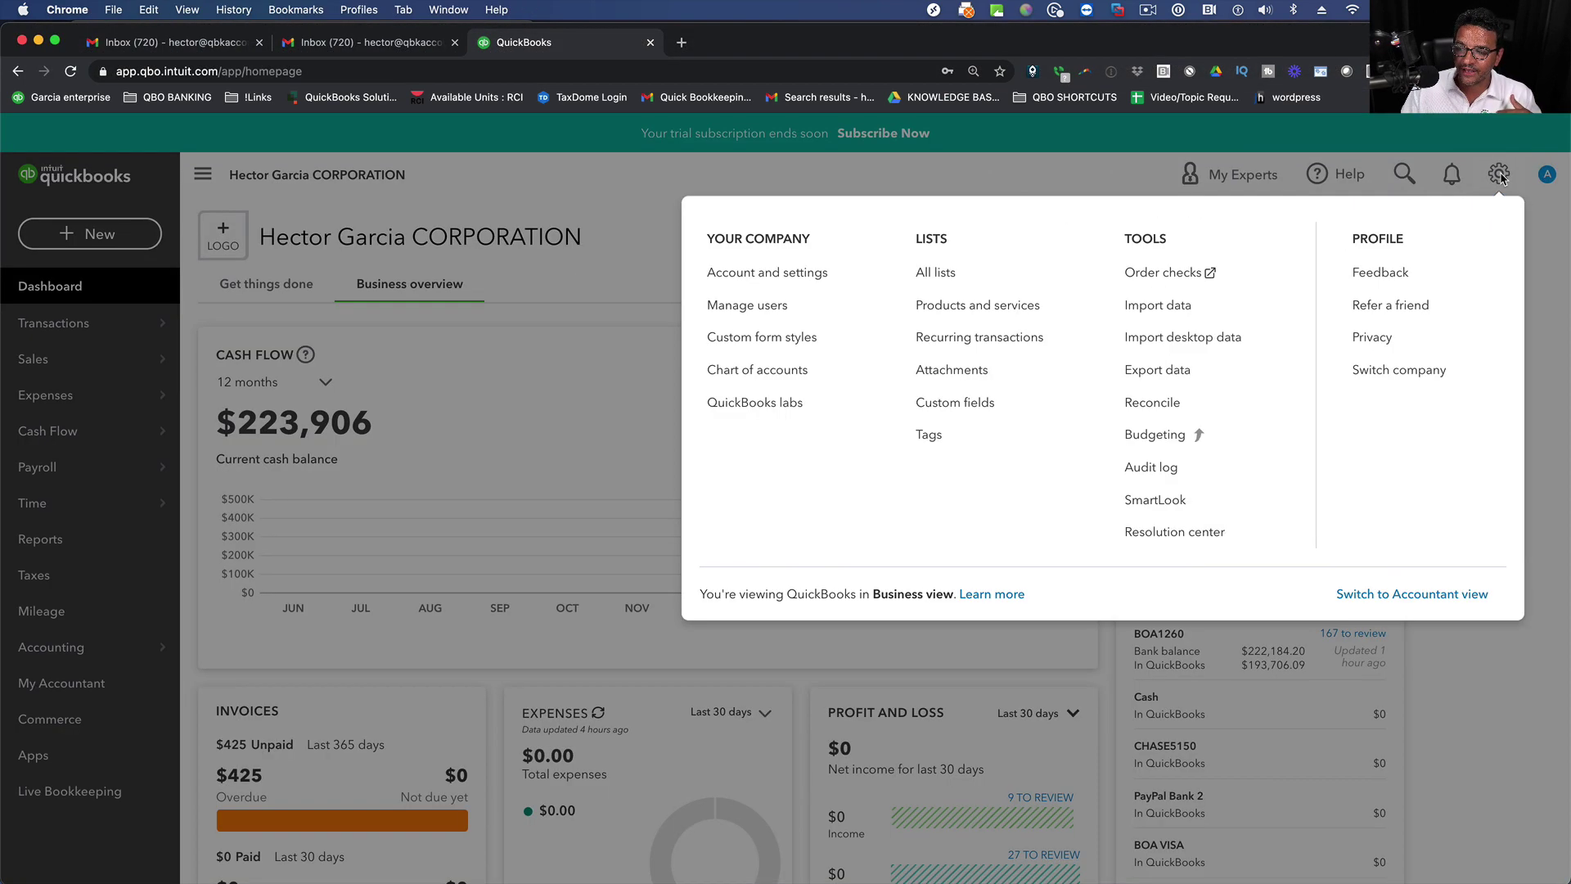
click(751, 278)
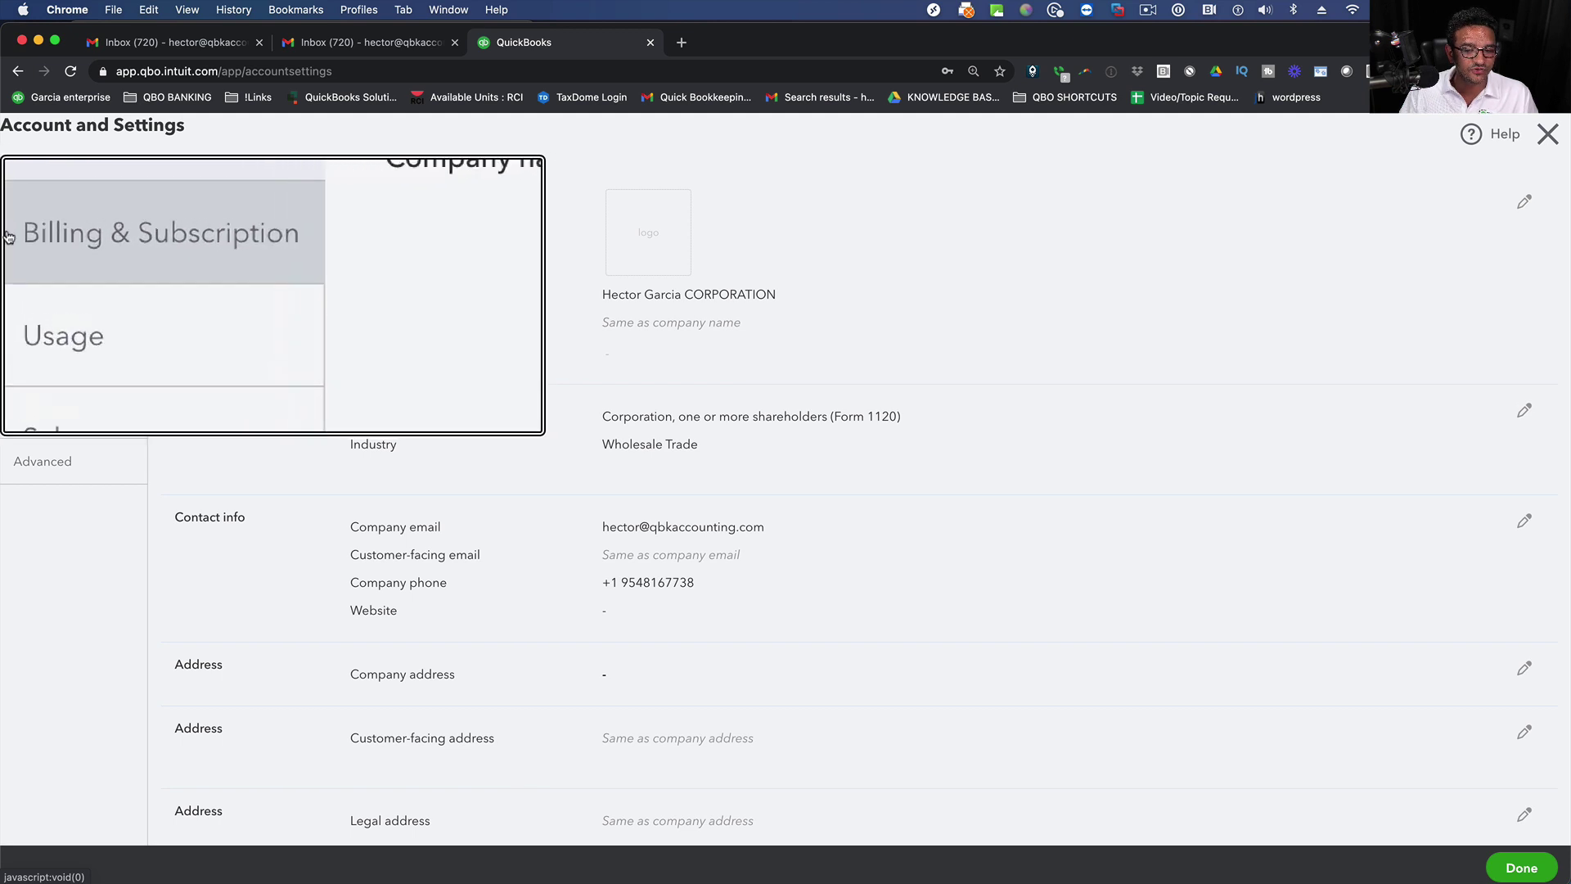
Show the Billing & Subscription section and highlight the Company ID.
click(38, 234)
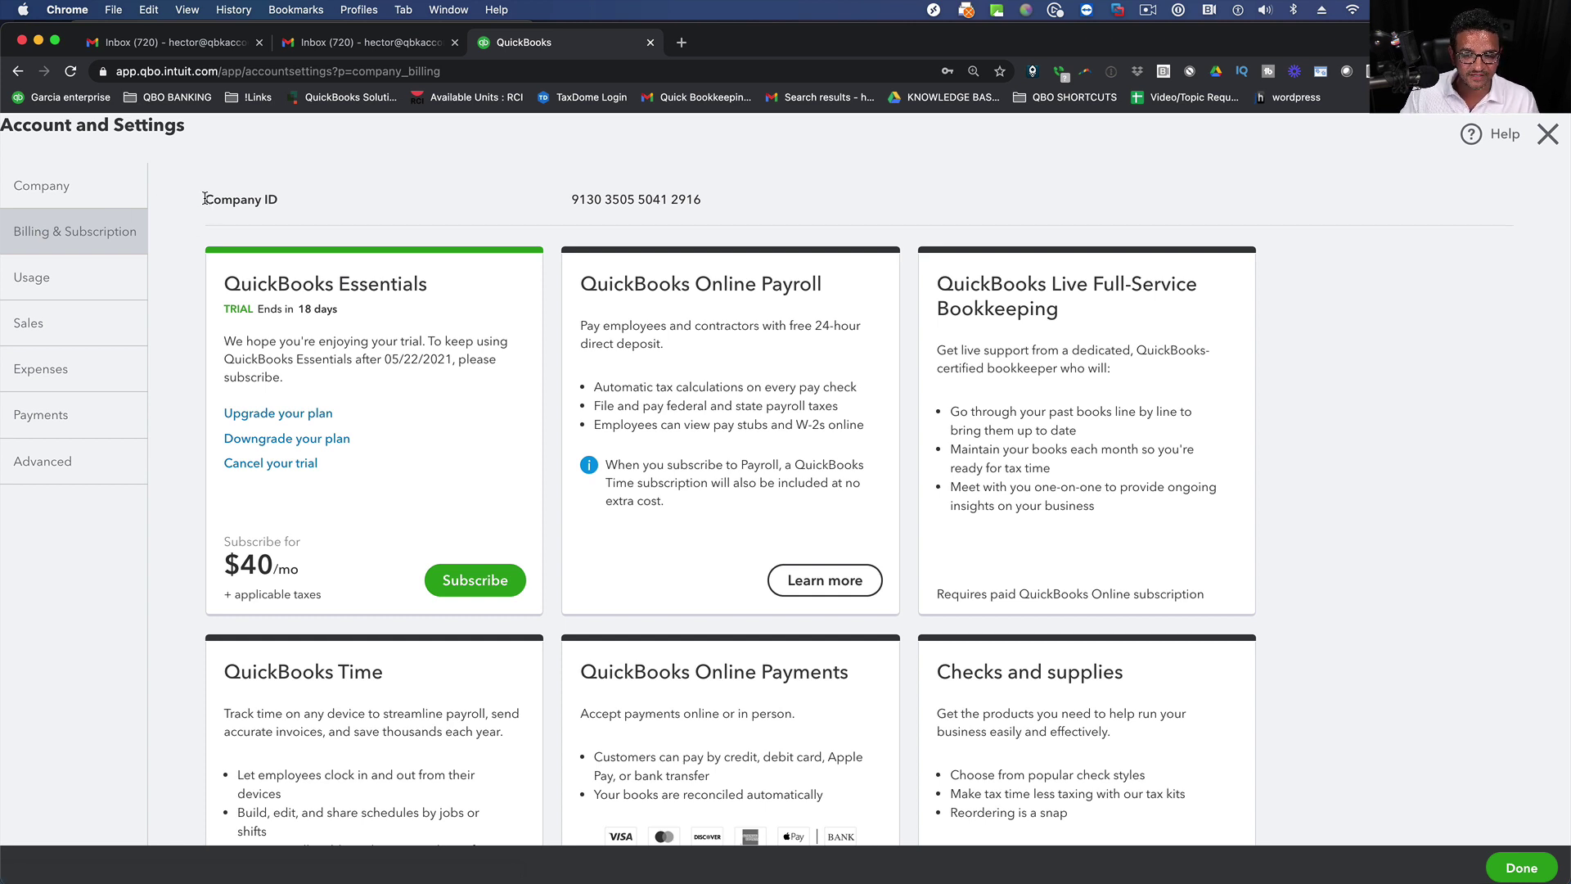
drag(205, 199, 674, 200)
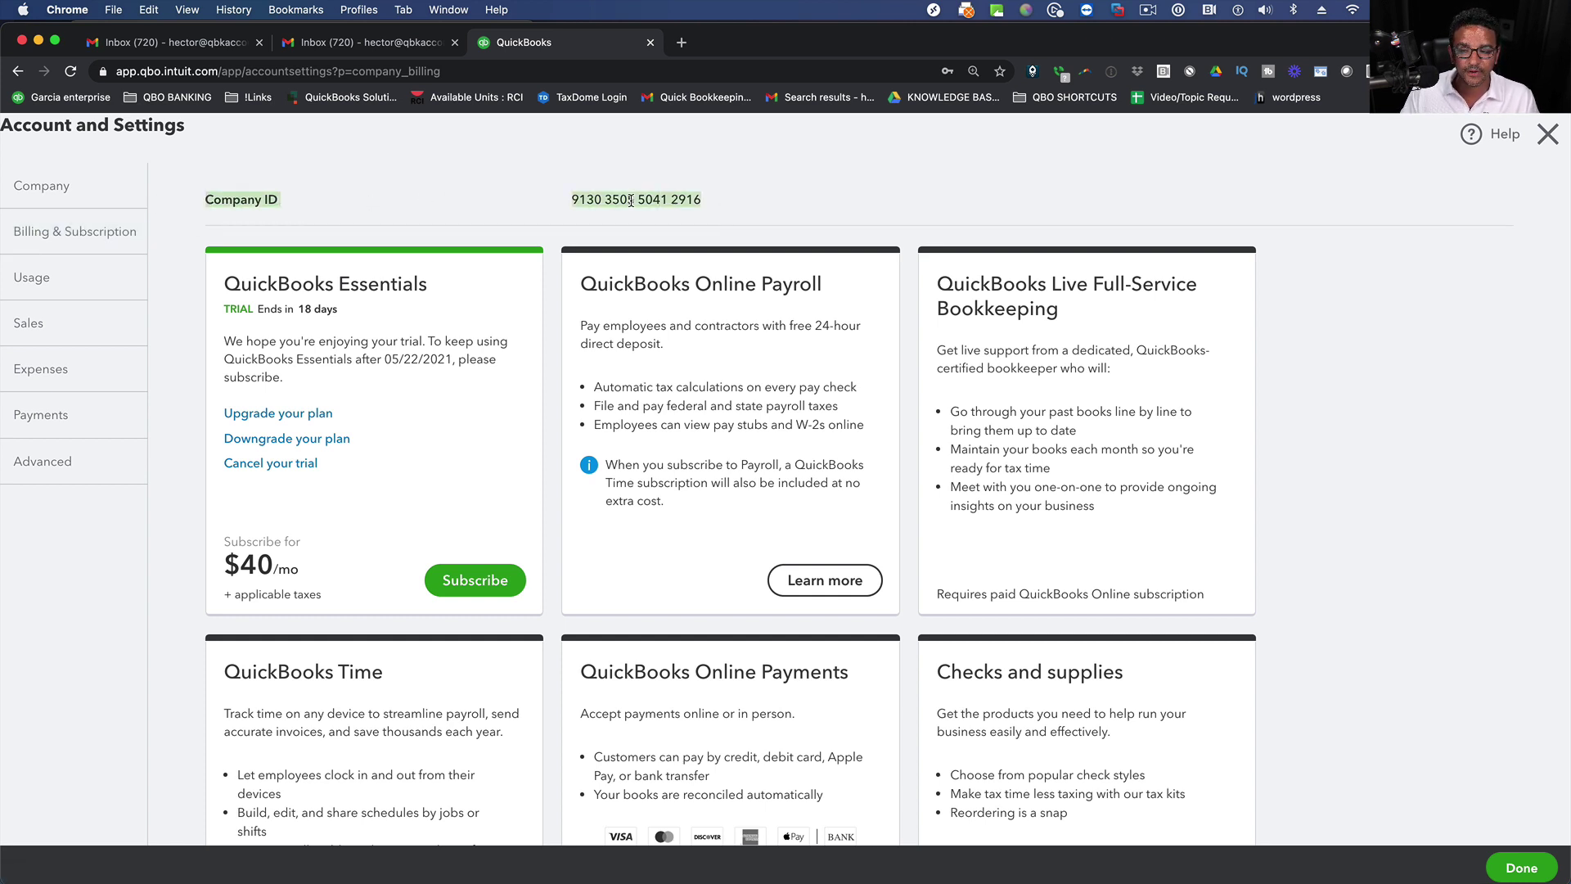
click(540, 202)
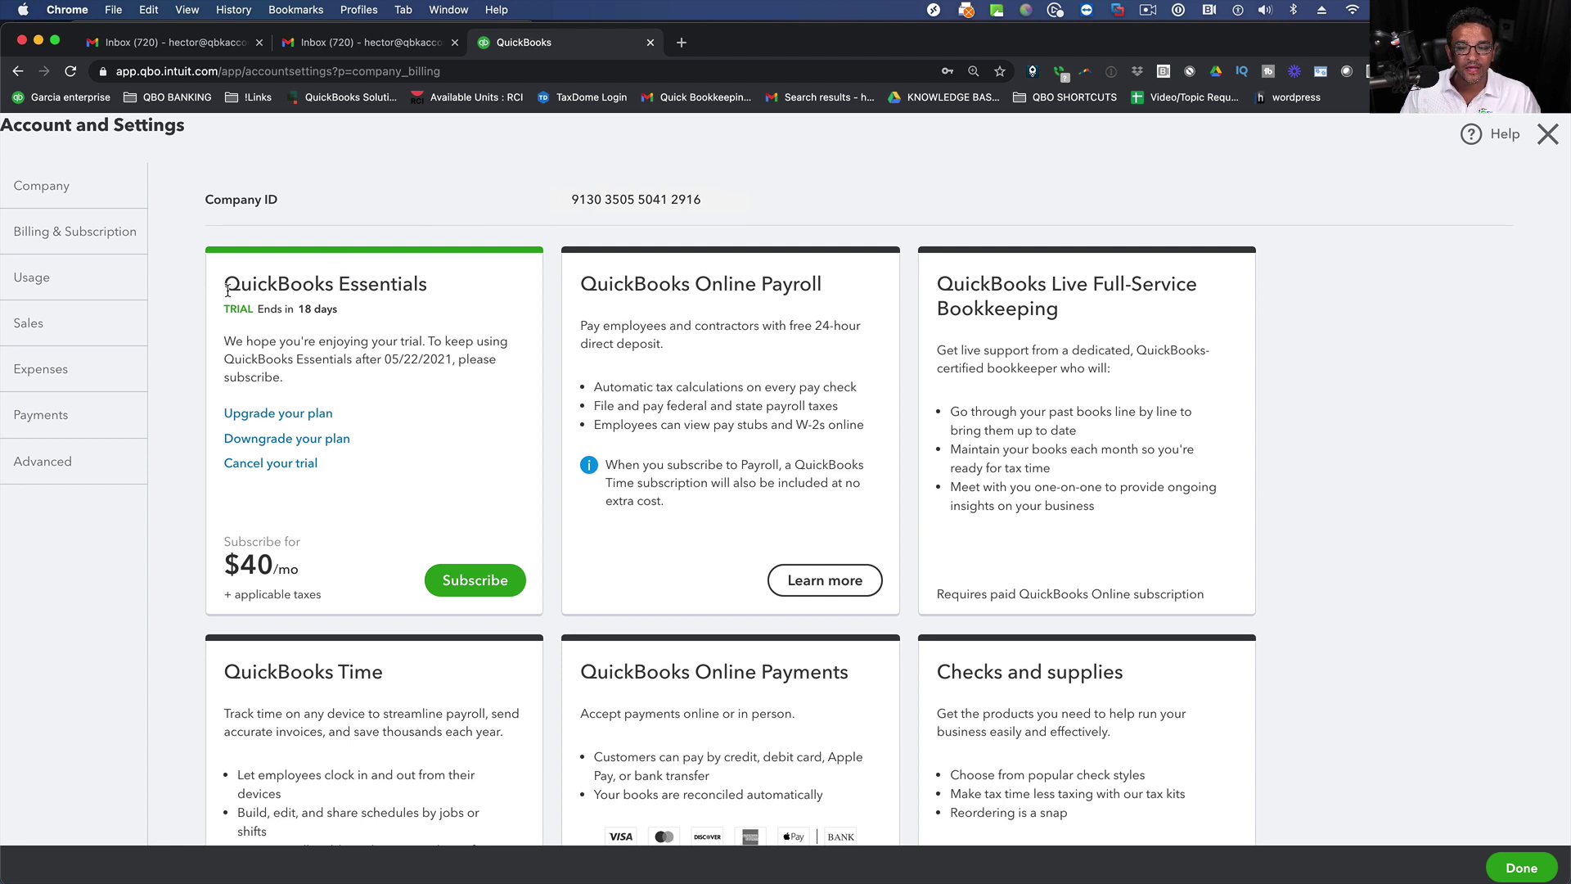
Highlight the QuickBooks Essentials plan name and the trial ending in 18 days.
drag(229, 284, 447, 287)
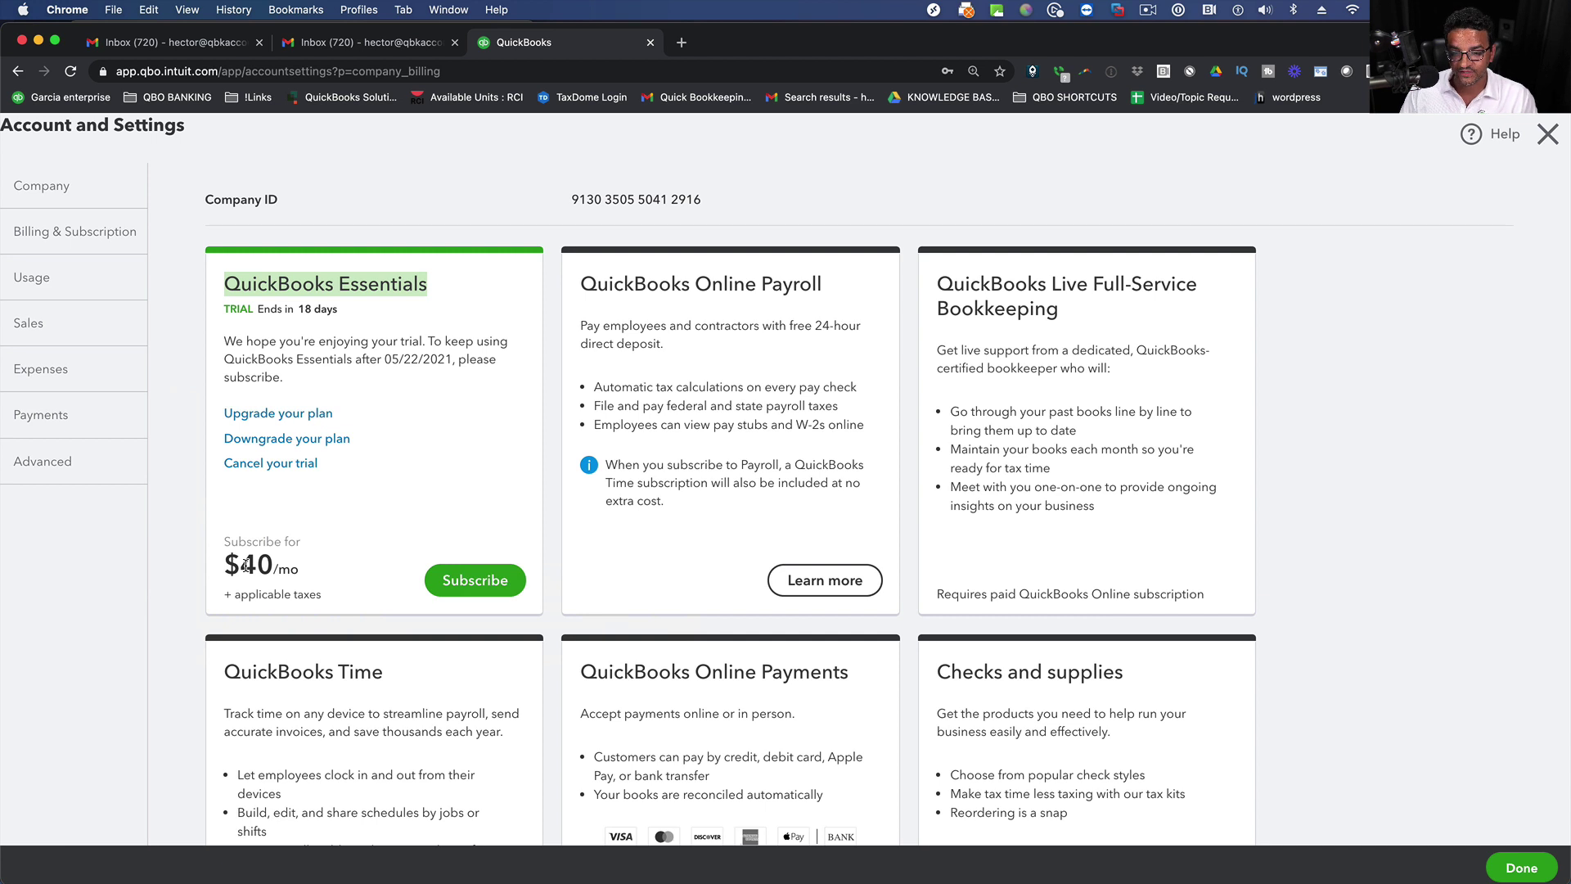
drag(246, 341, 448, 342)
click(329, 353)
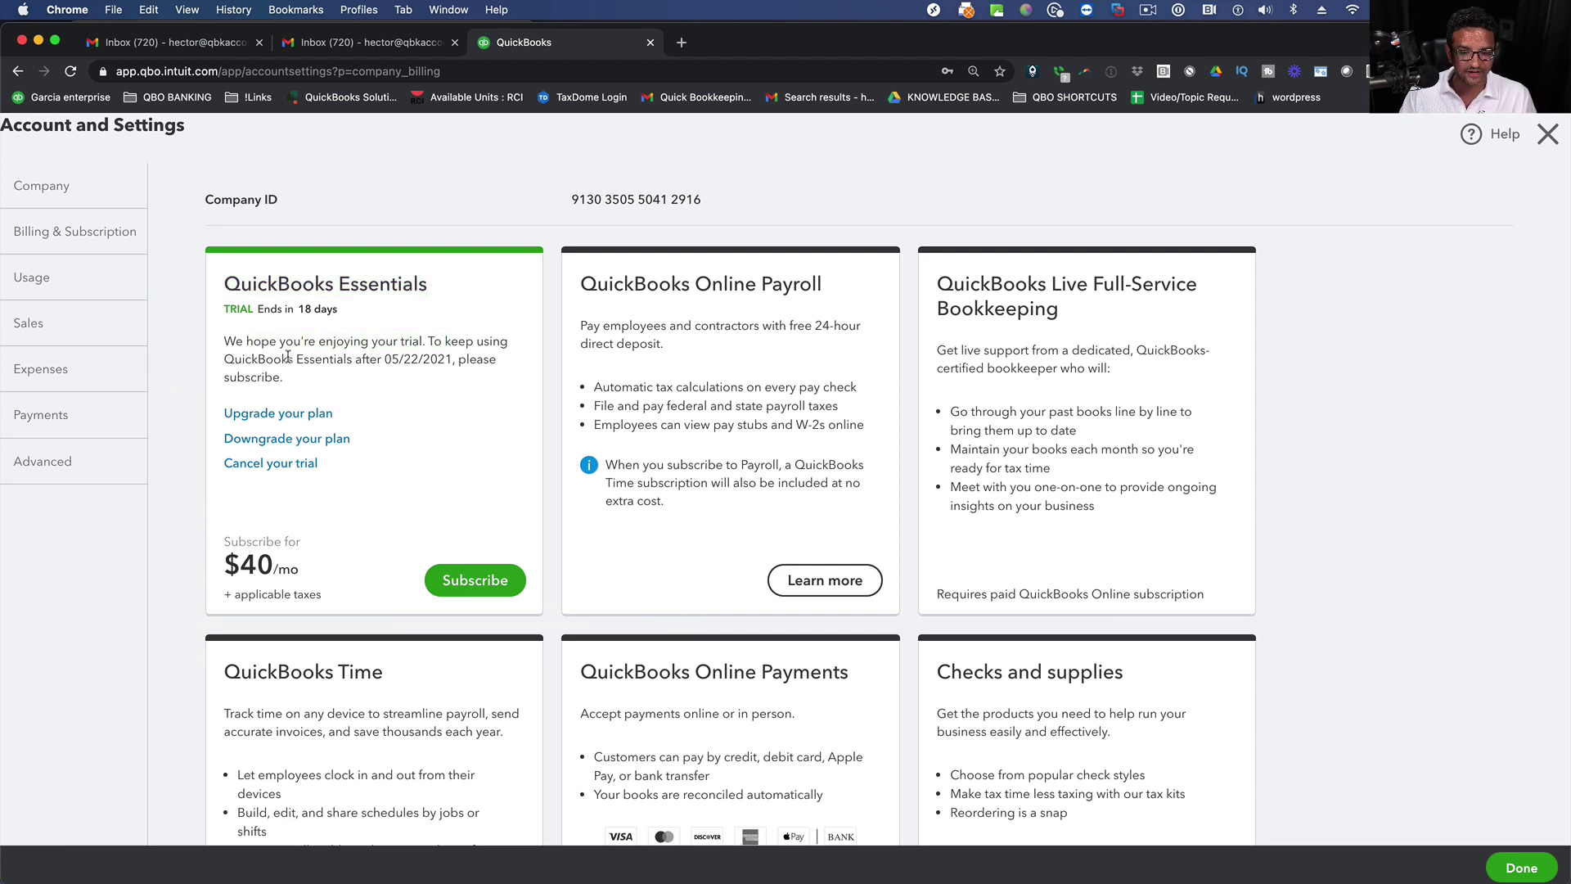
drag(282, 342, 445, 360)
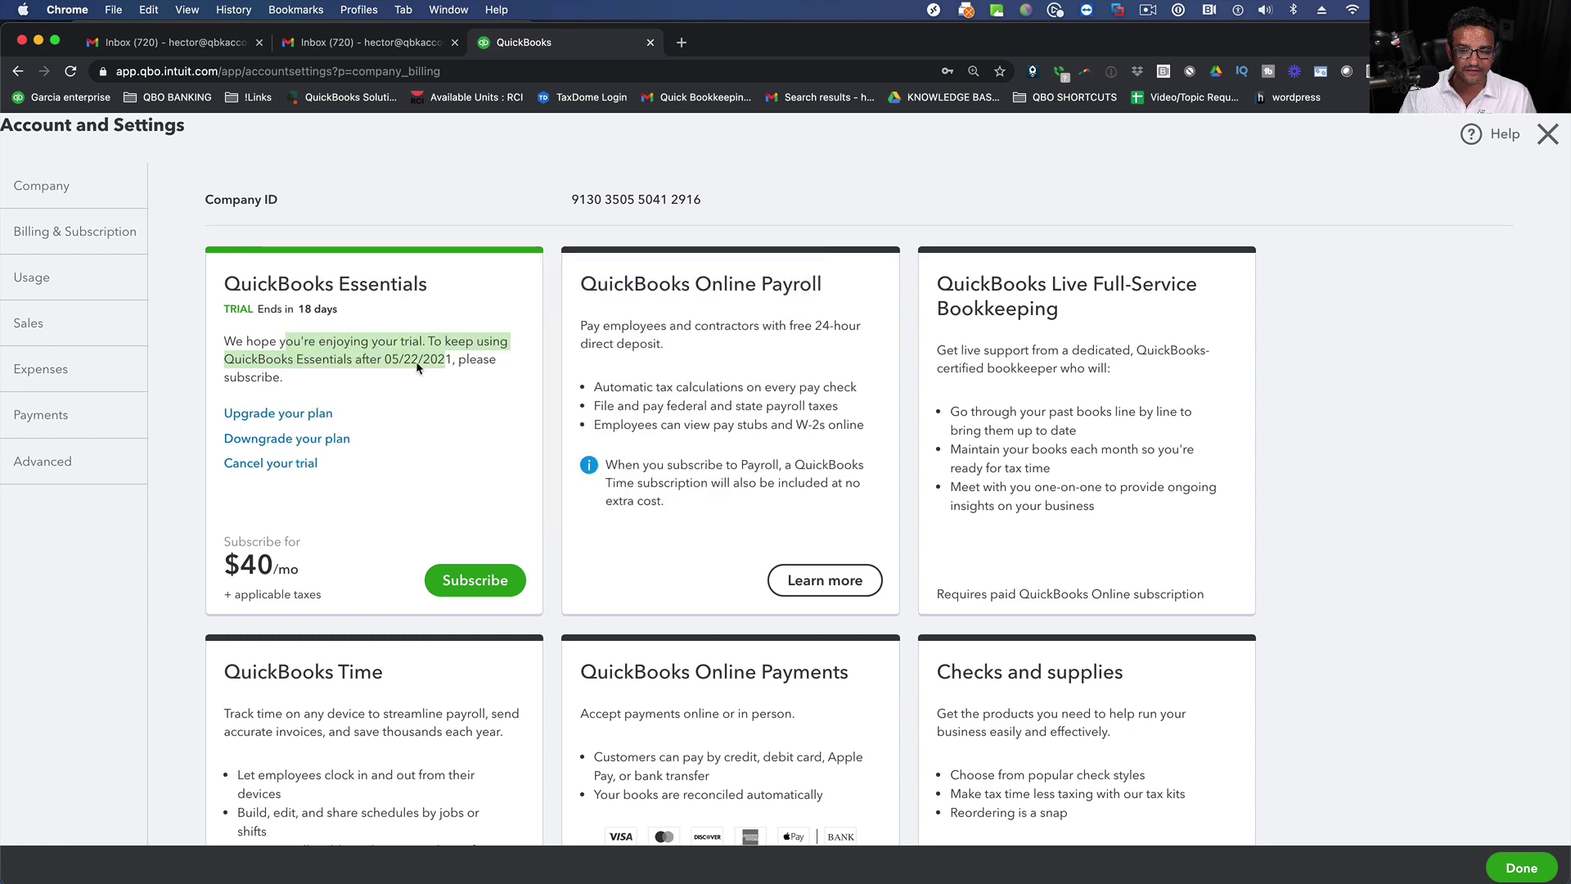
Switch from Essentials to Simple Start at $25/mo, accepting the lost features.
click(416, 361)
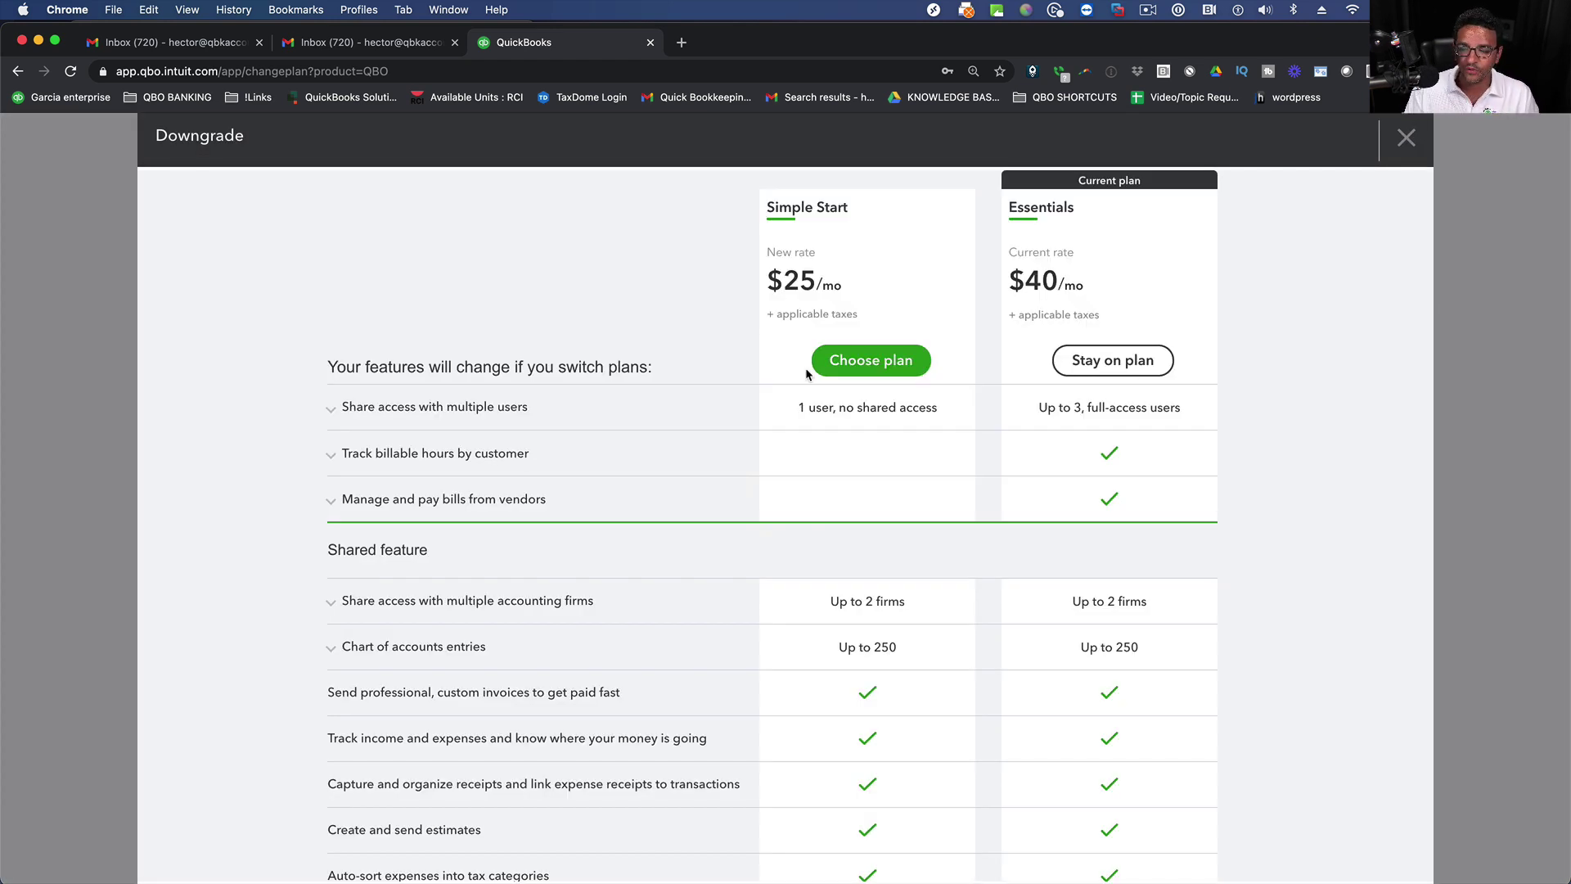
click(871, 360)
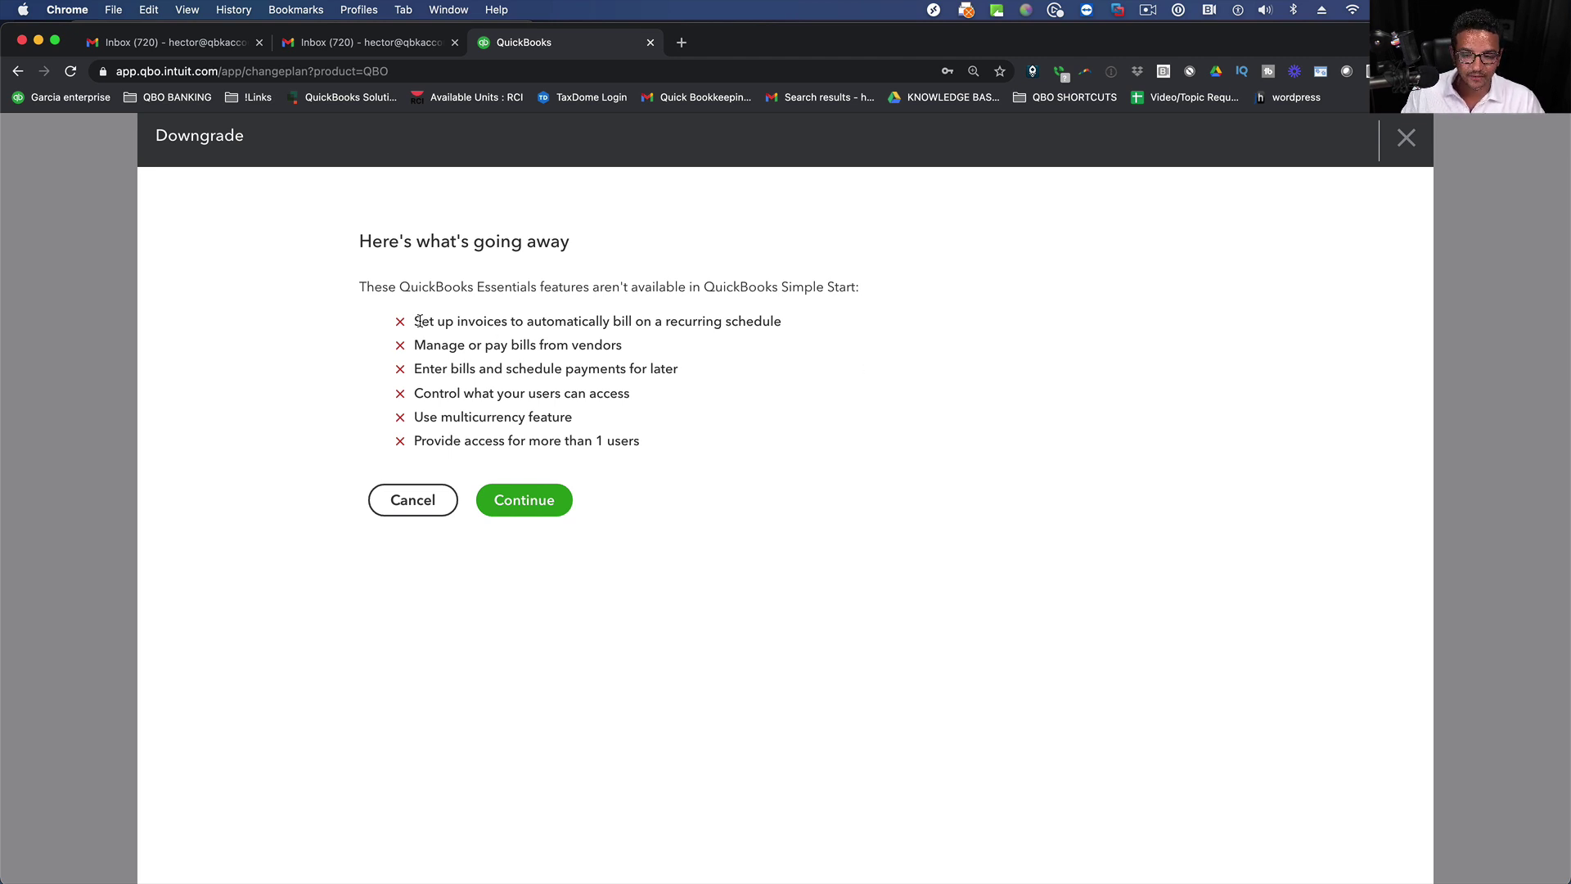
drag(417, 321, 687, 447)
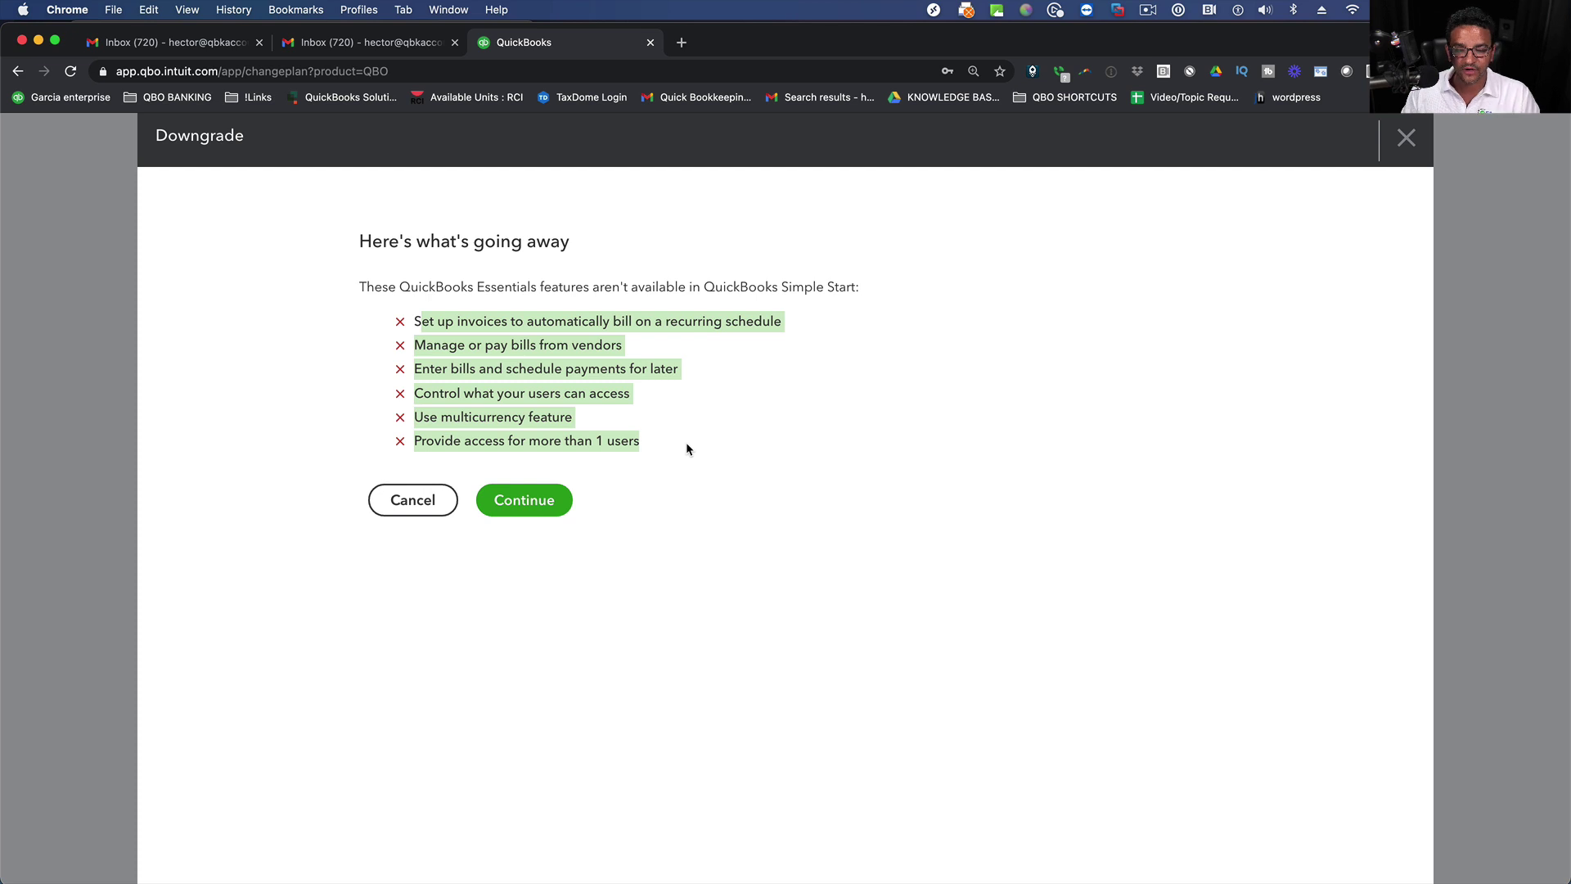
click(528, 501)
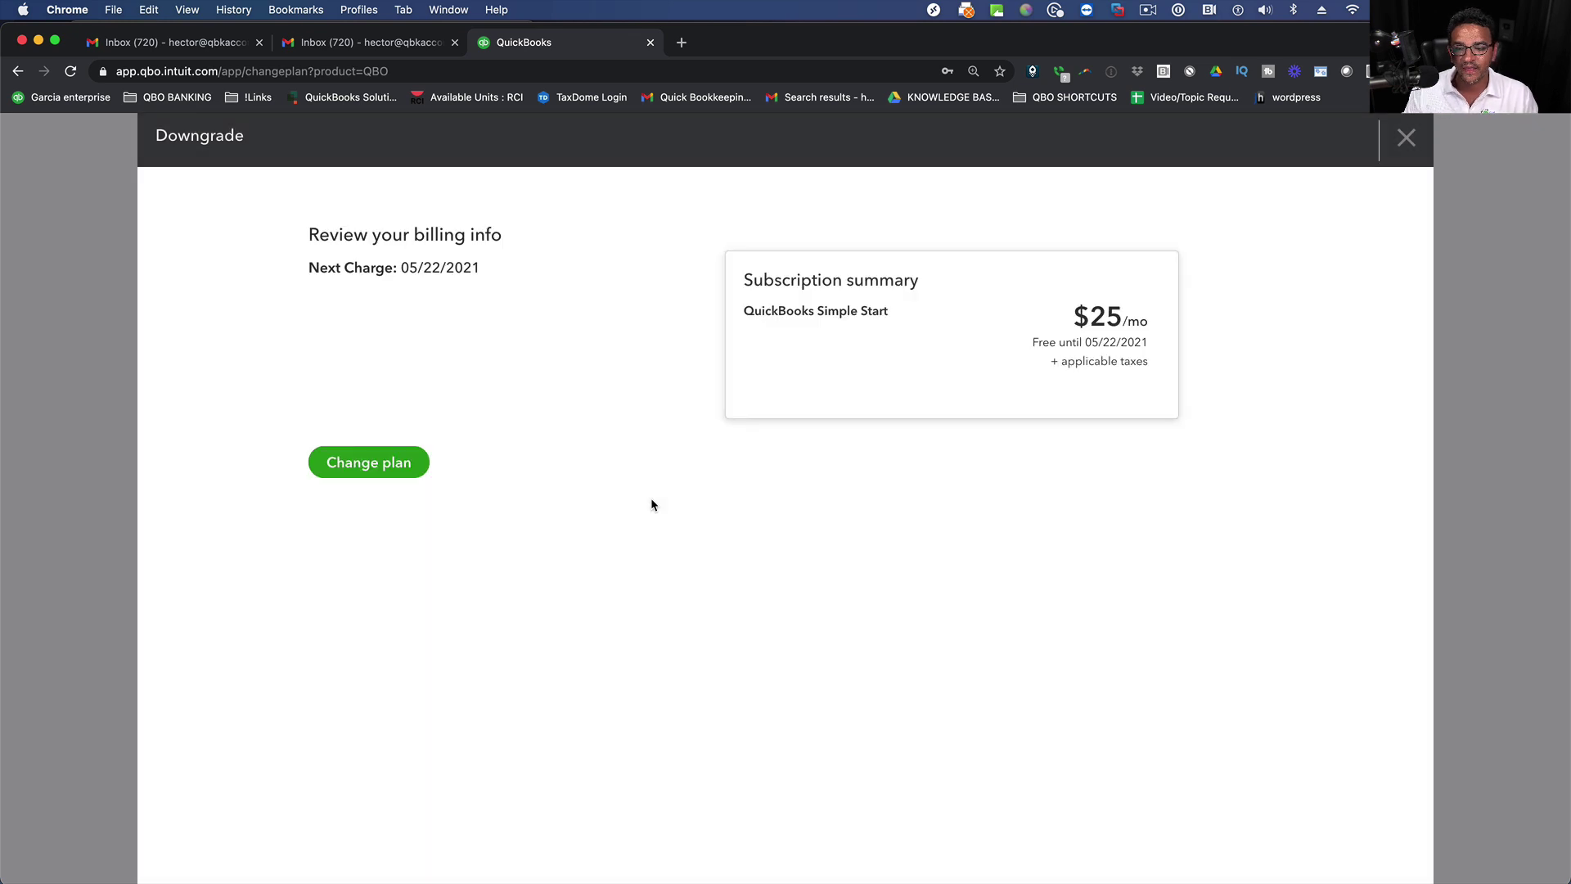
click(384, 476)
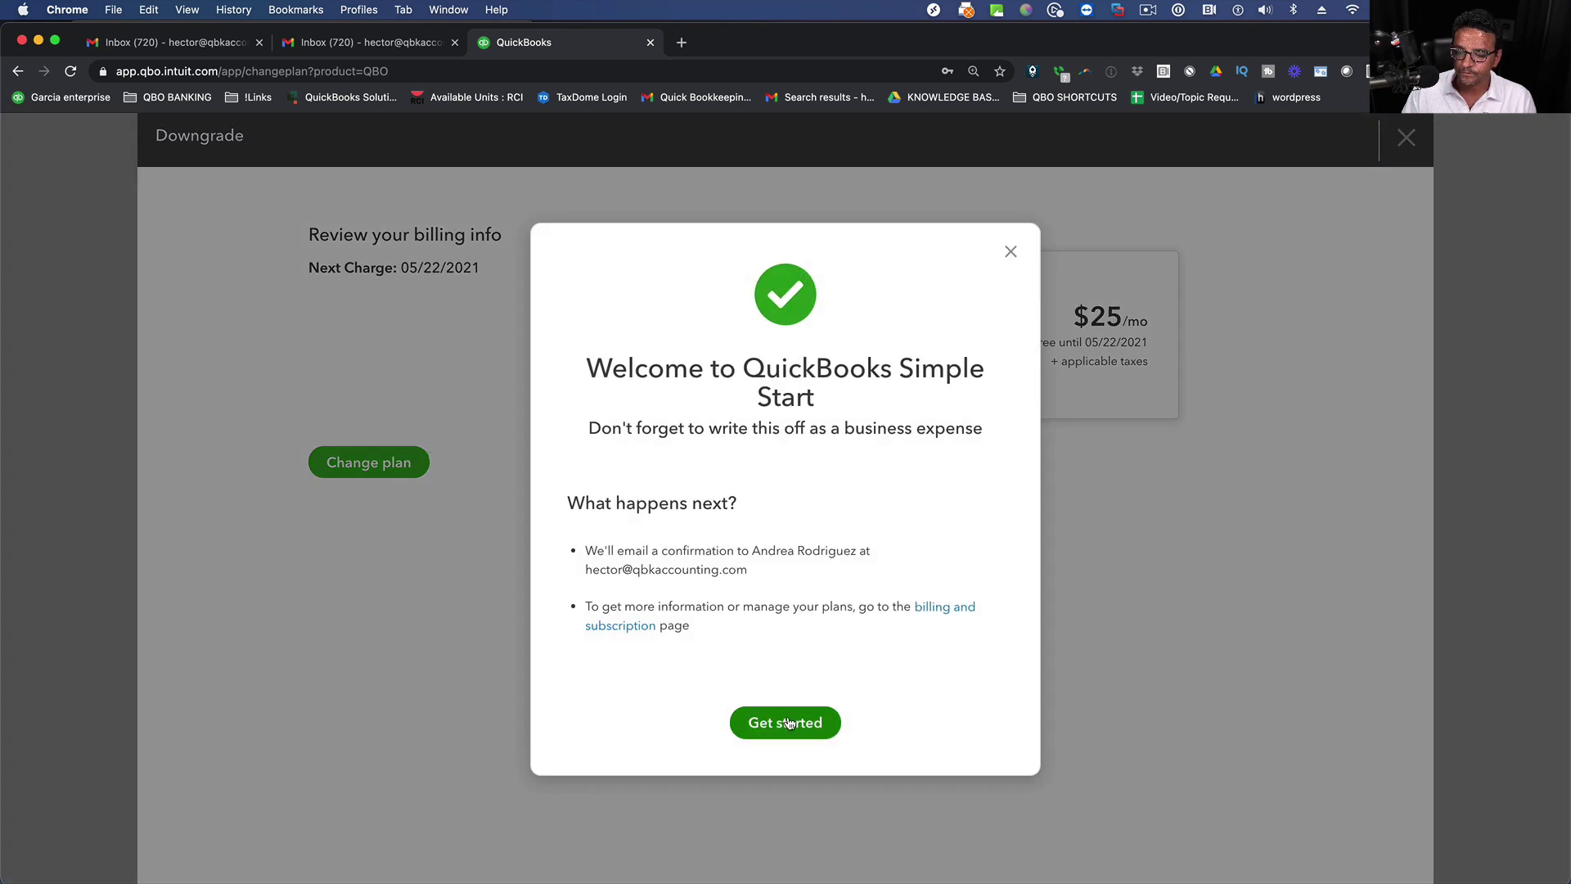
click(760, 716)
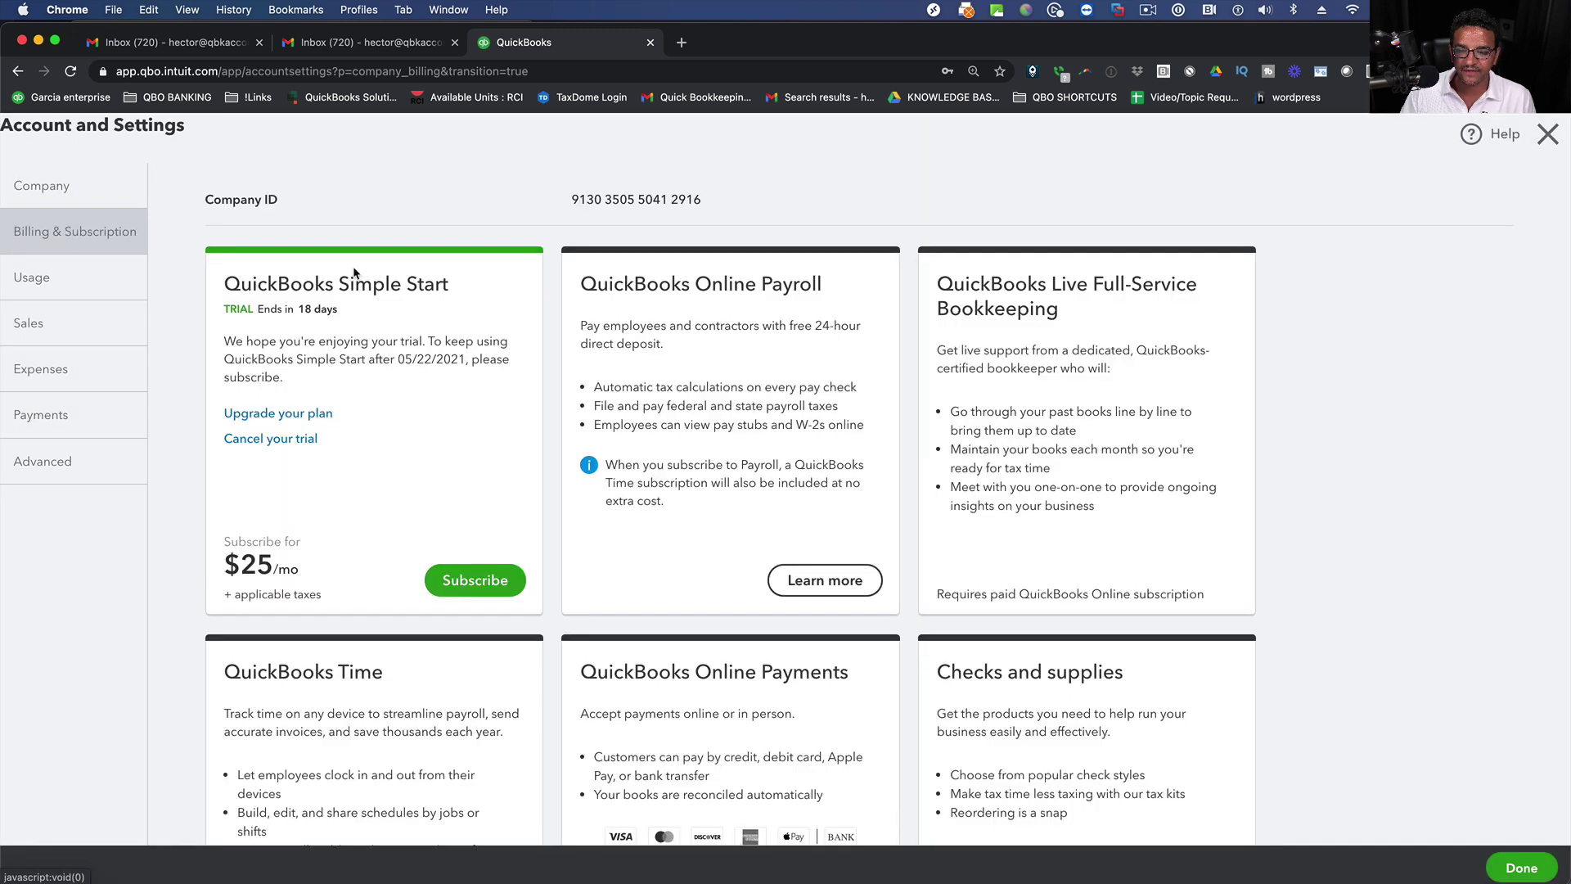
Upgrade from Simple Start to the Advanced plan at $150/mo, confirming the phone number.
drag(224, 283, 453, 285)
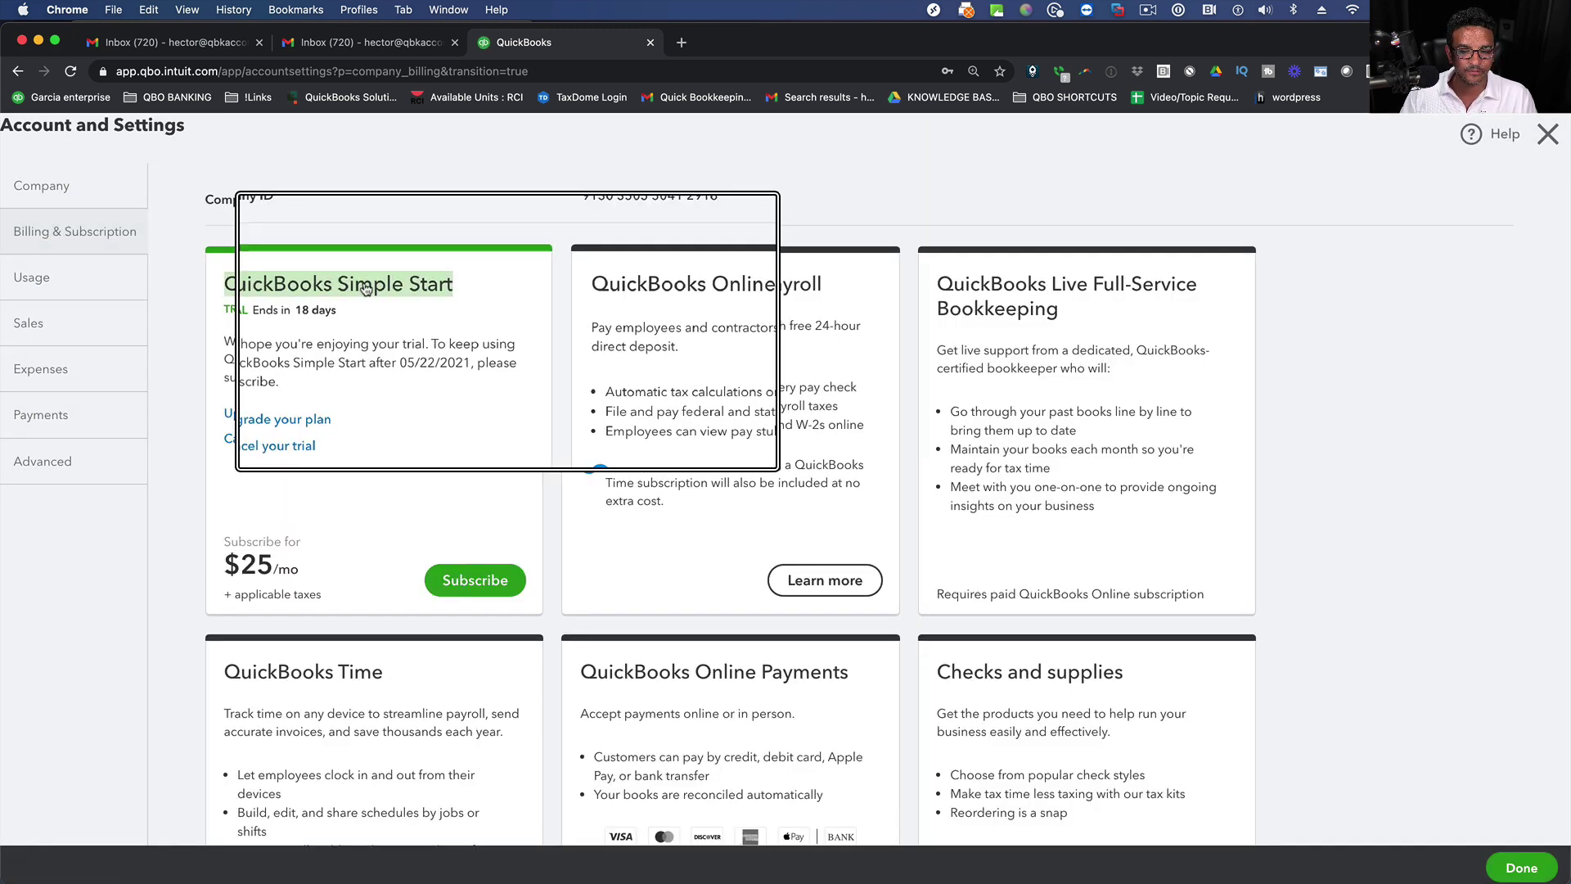
click(279, 414)
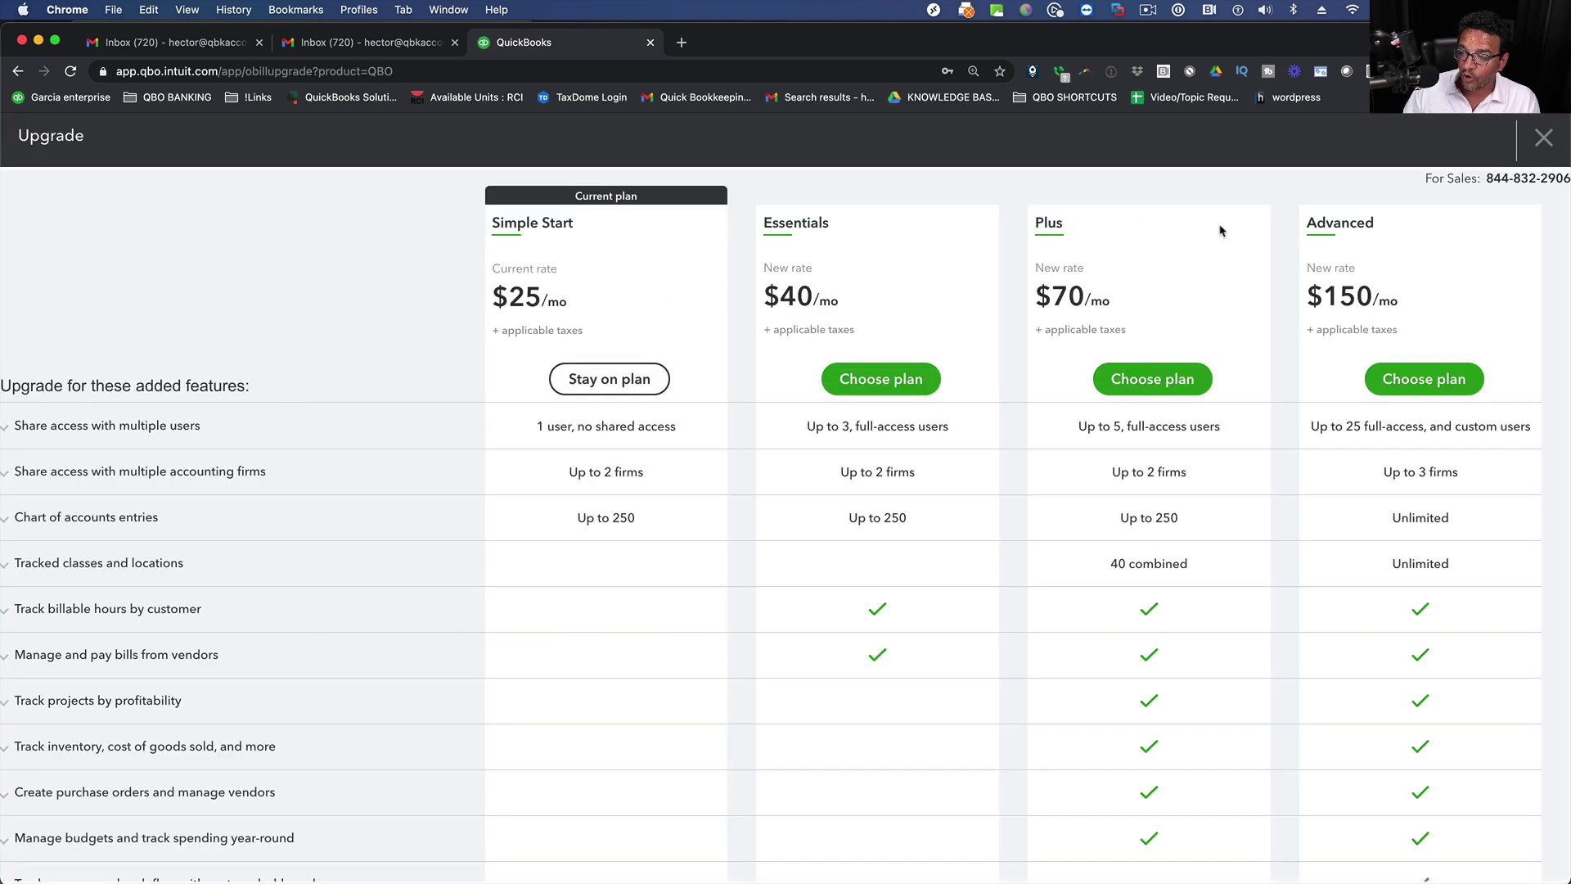
click(1440, 383)
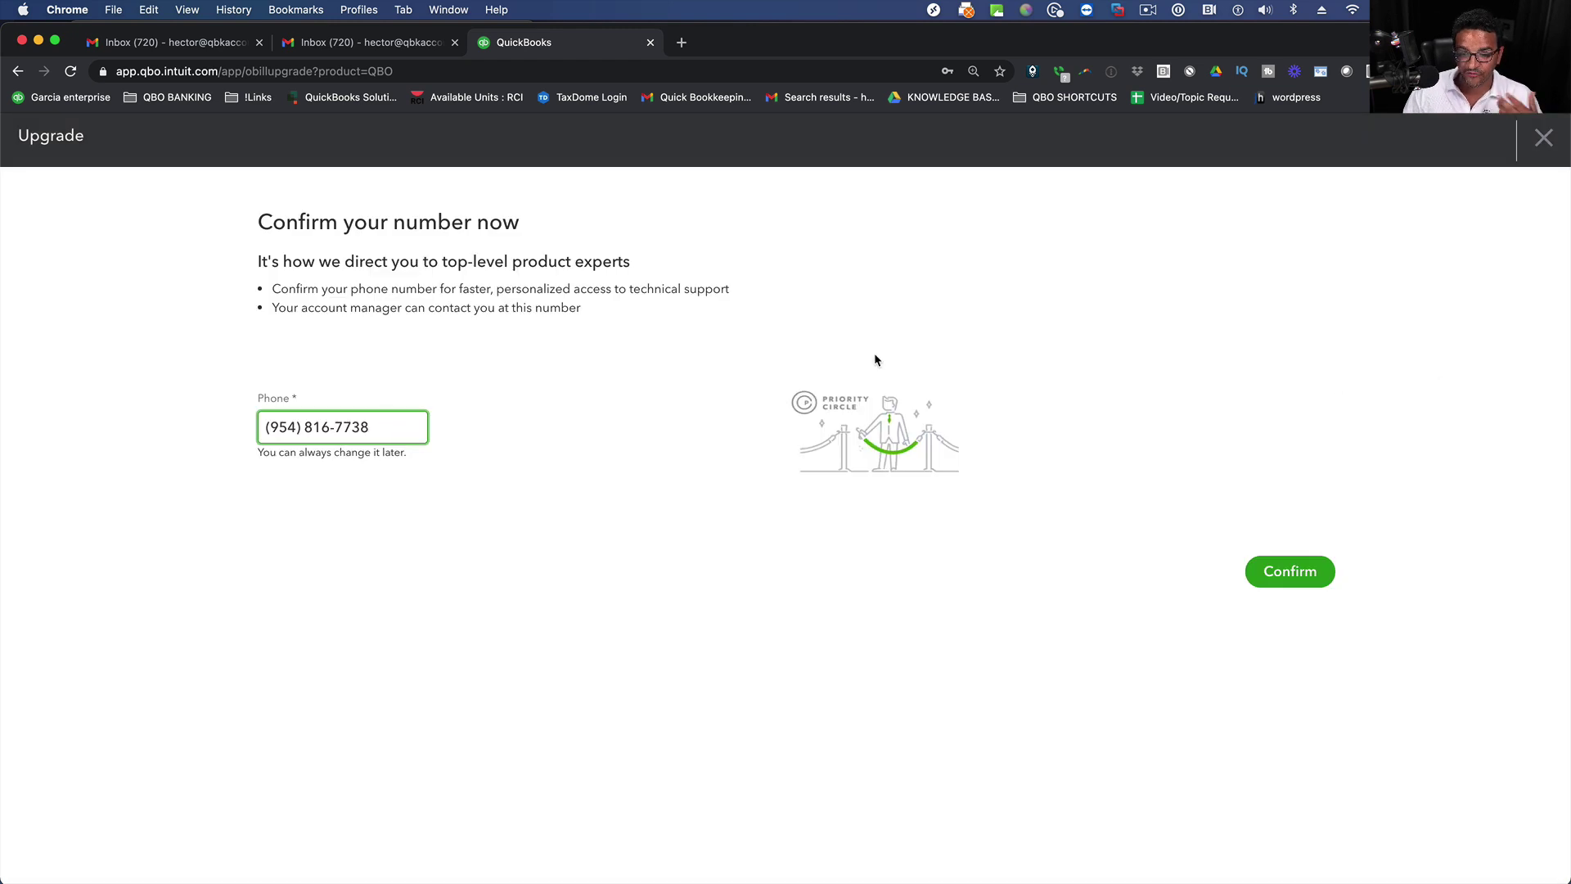
click(1301, 574)
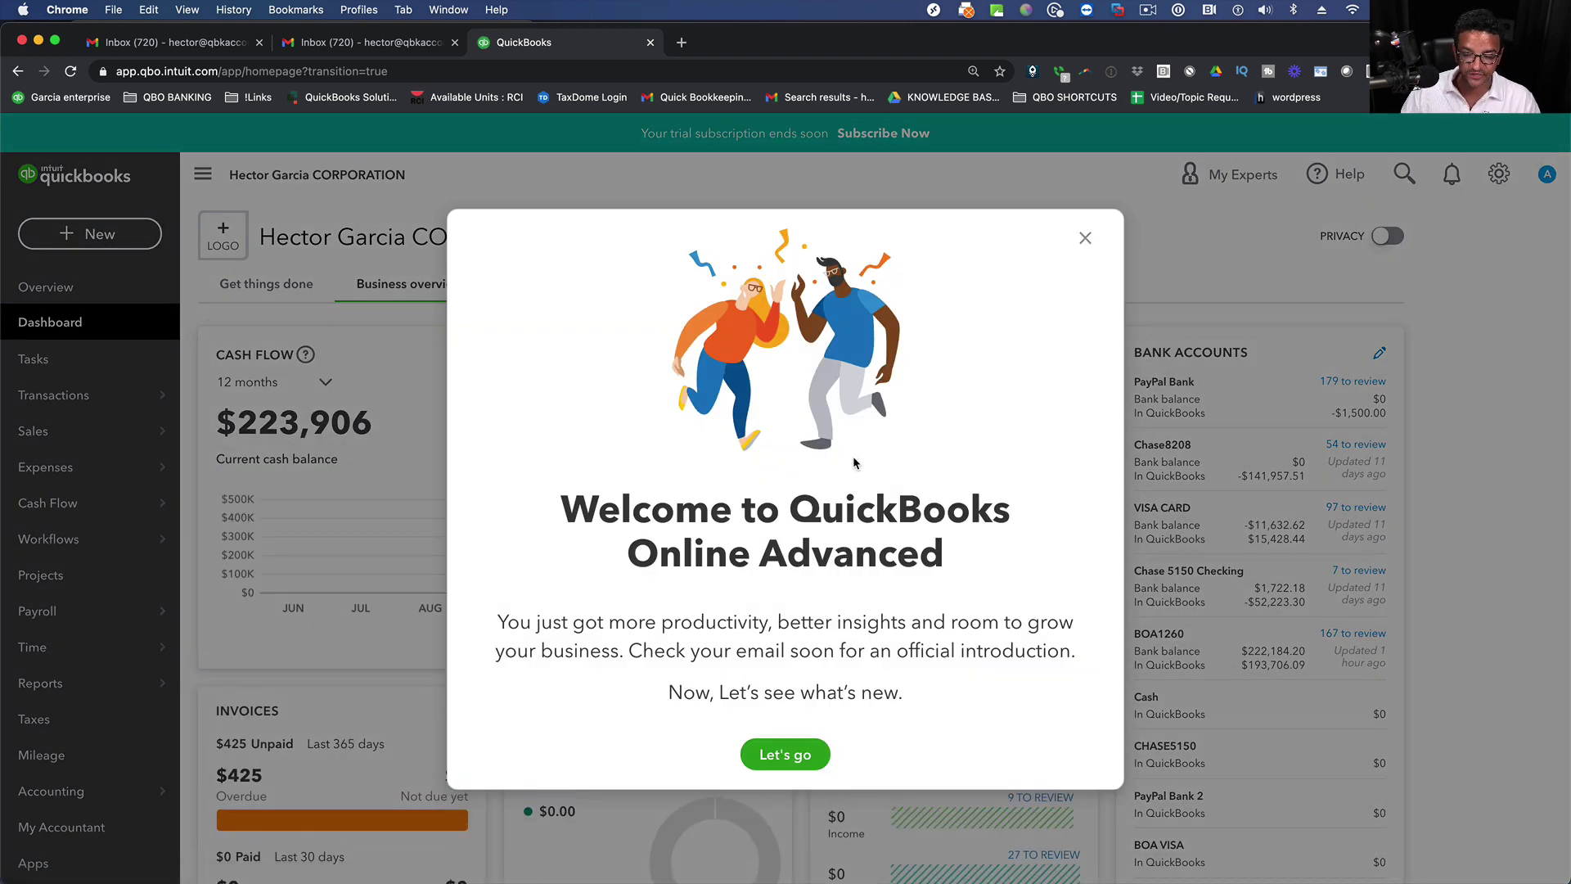
Return to Billing & Subscription and open the payment form for QuickBooks Advanced at $150/mo.
click(1082, 237)
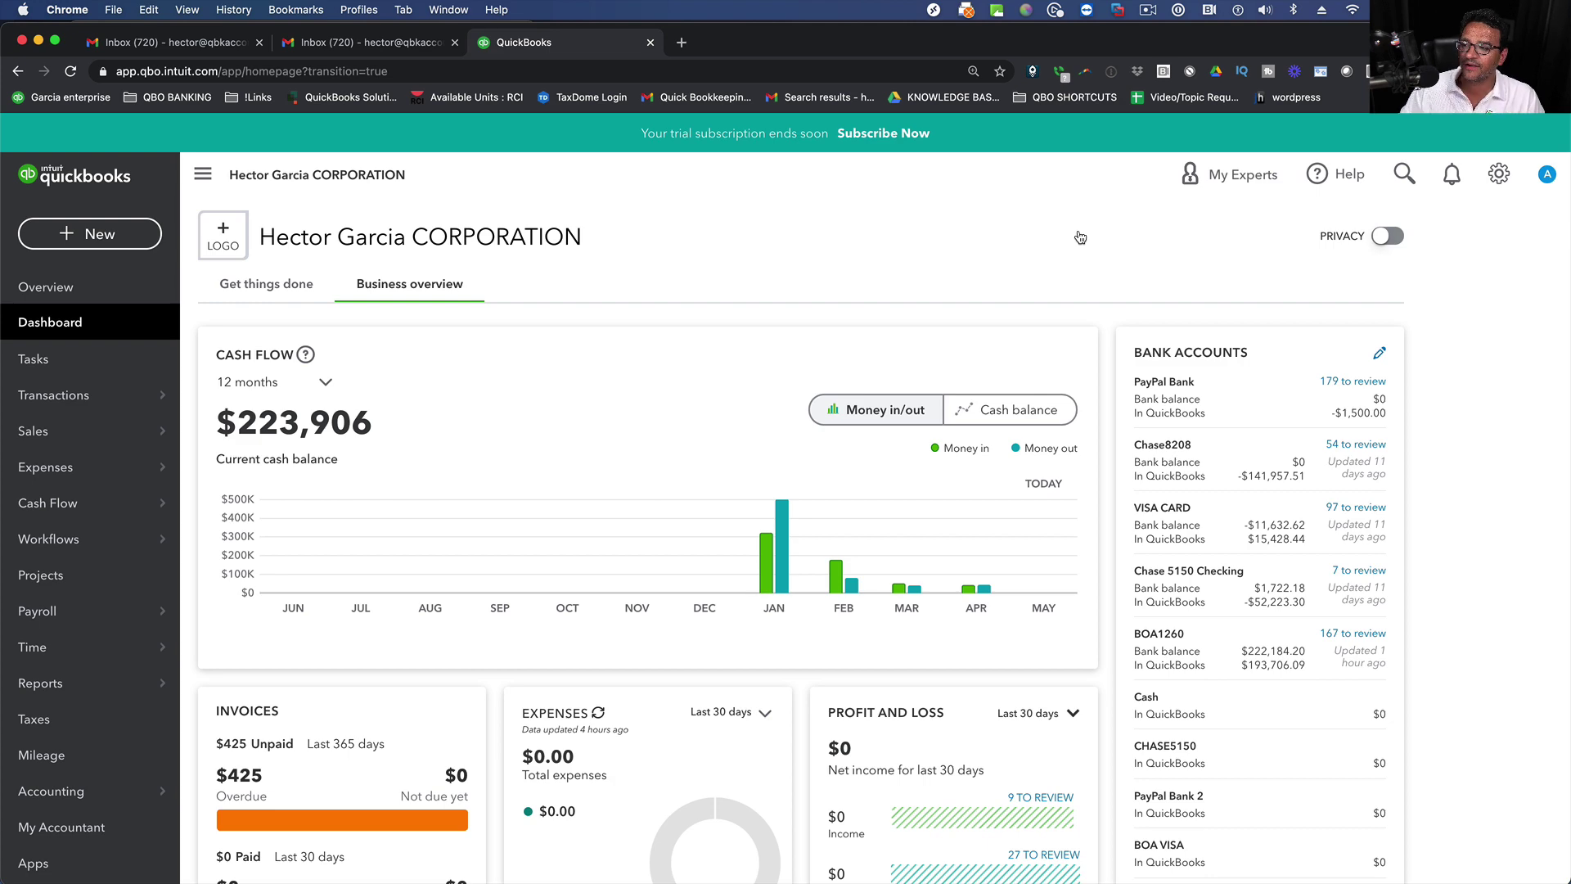
click(1496, 175)
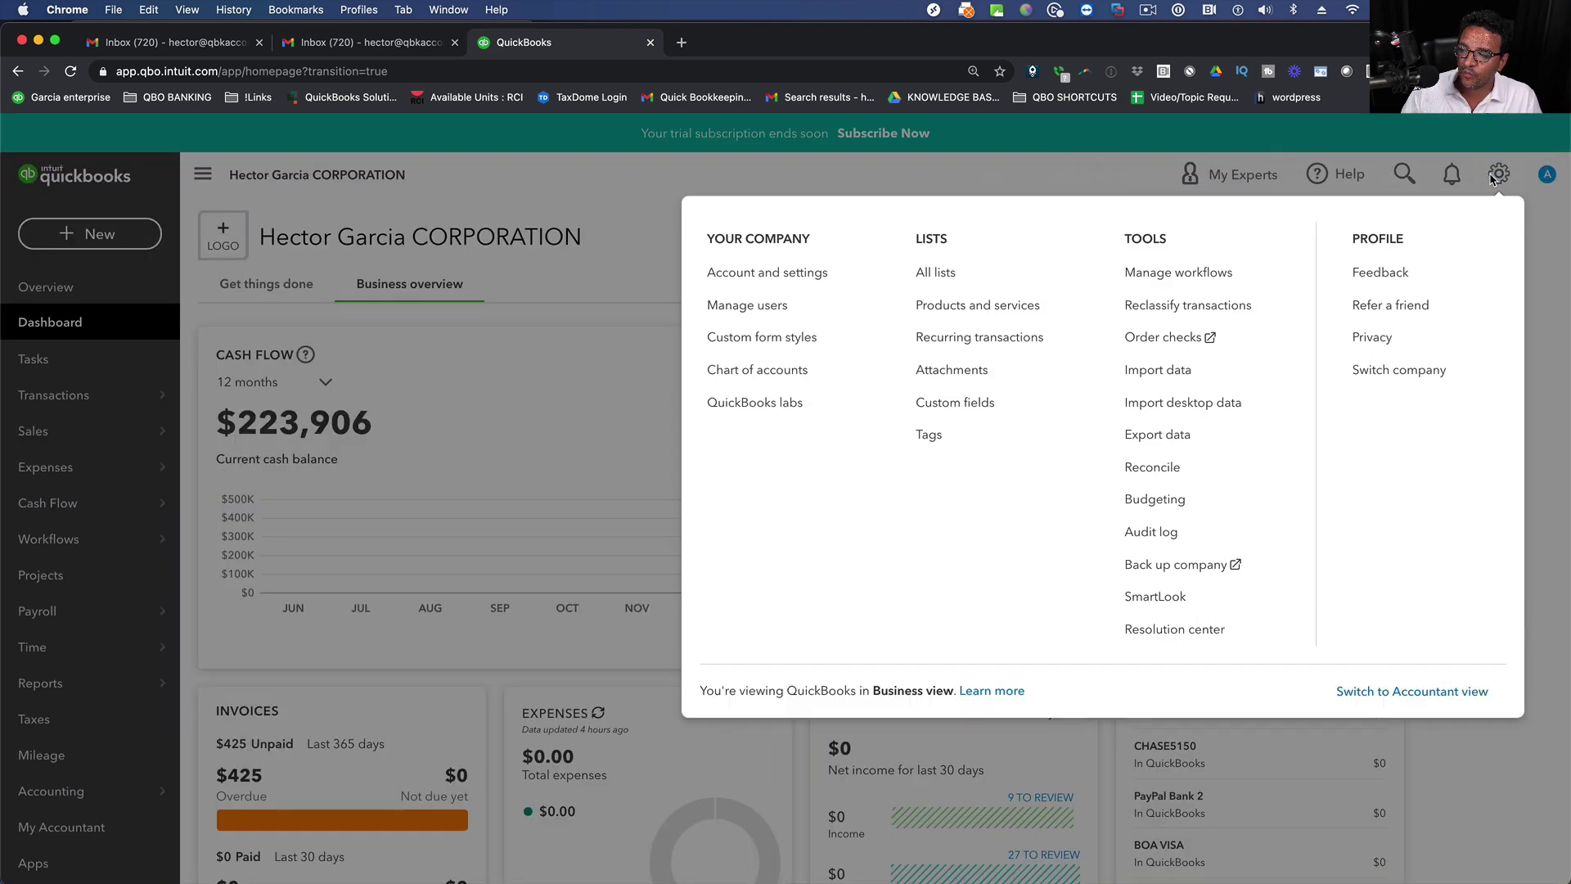
click(758, 271)
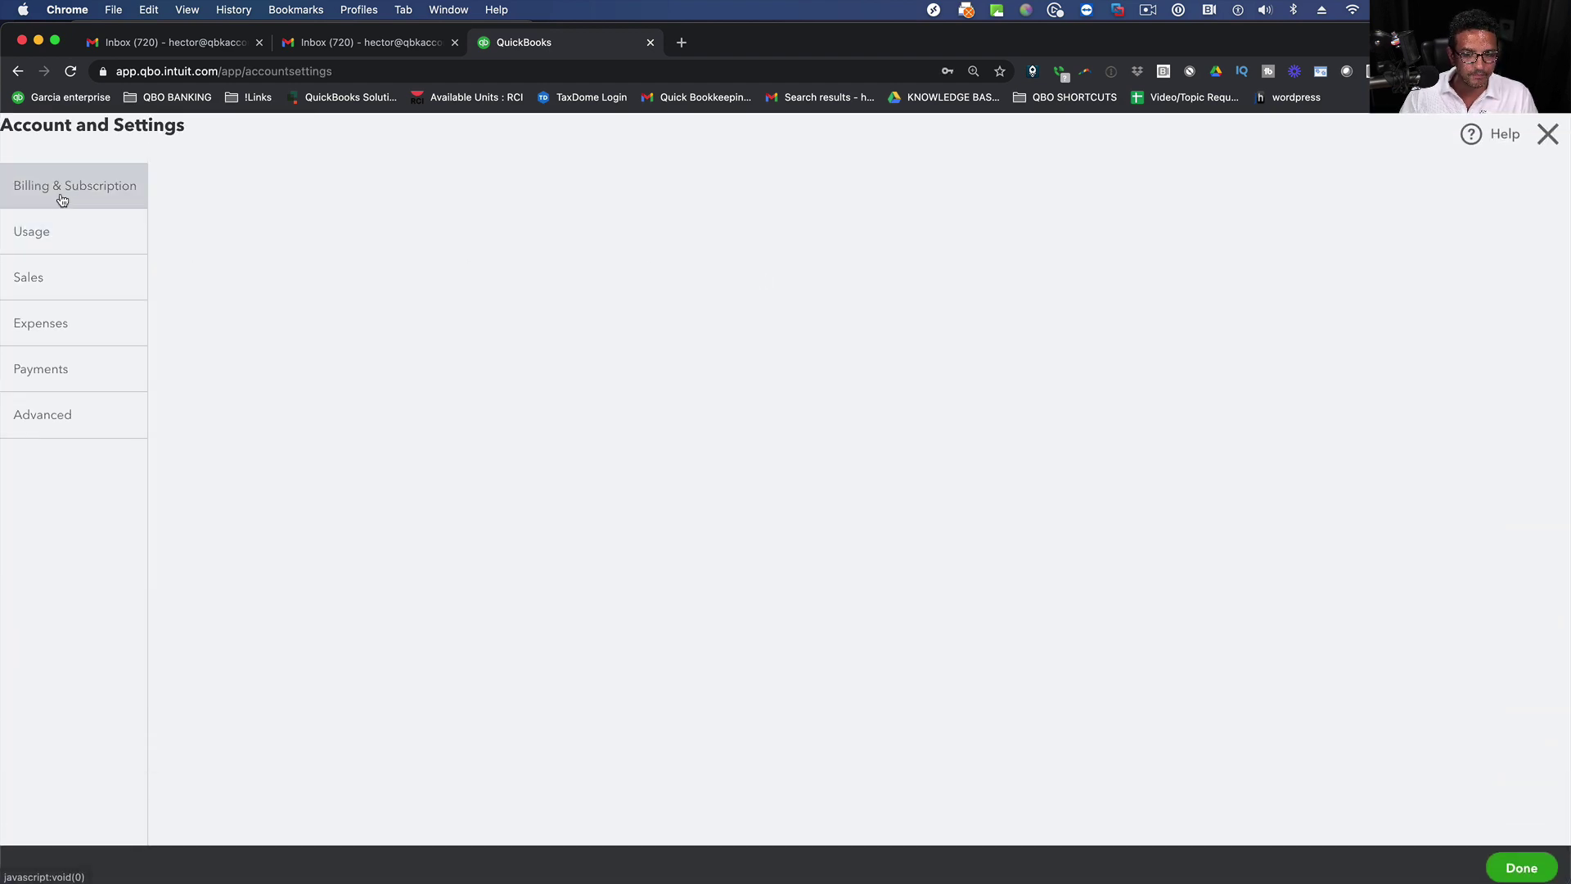
click(59, 196)
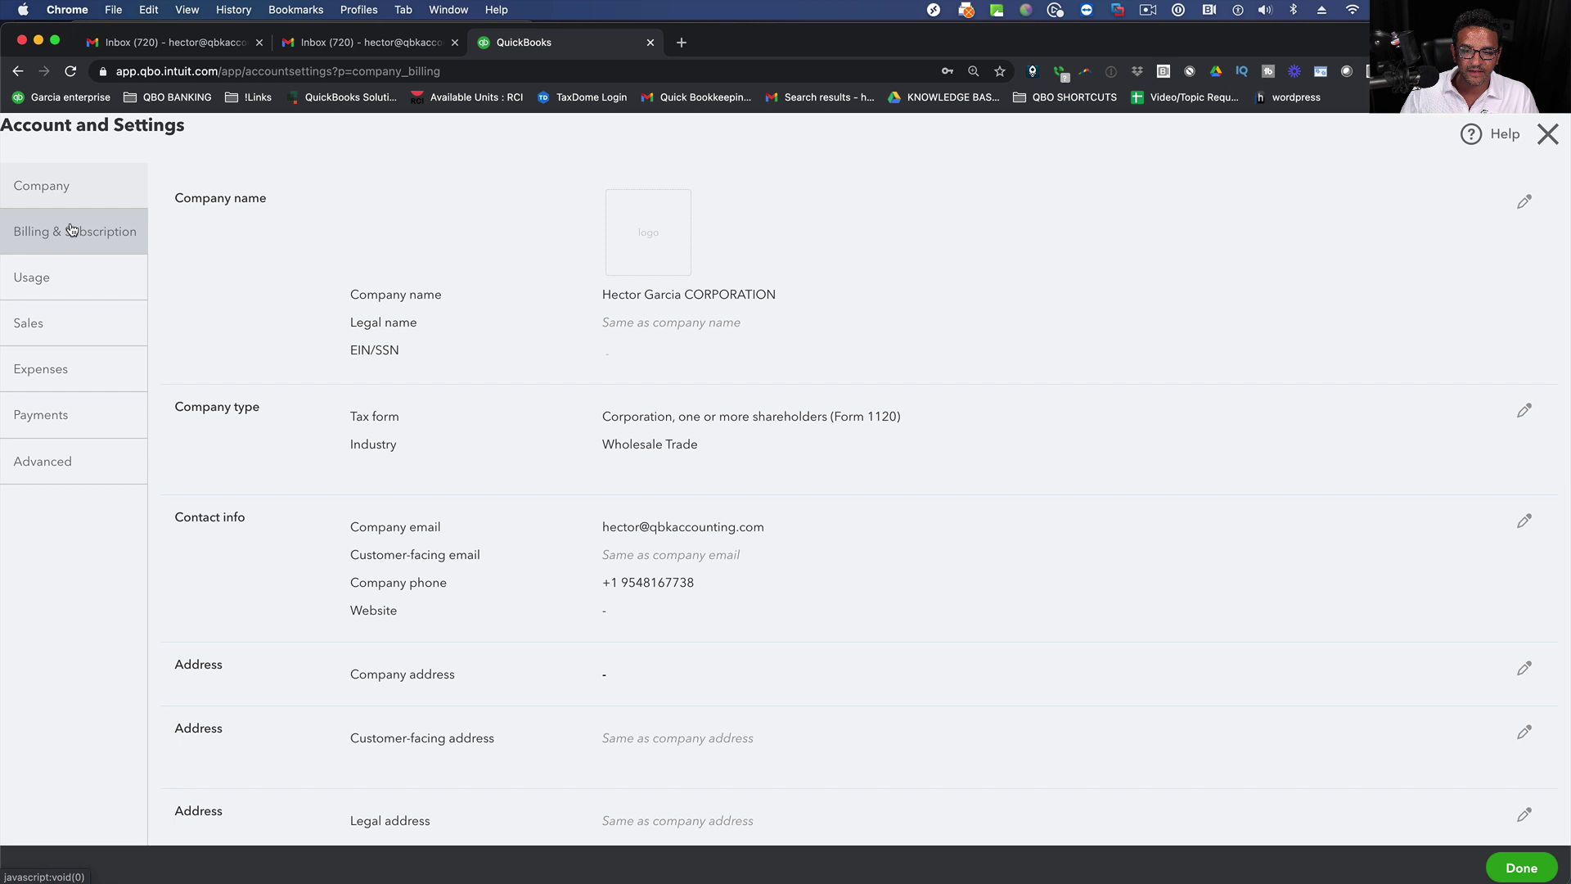
click(57, 235)
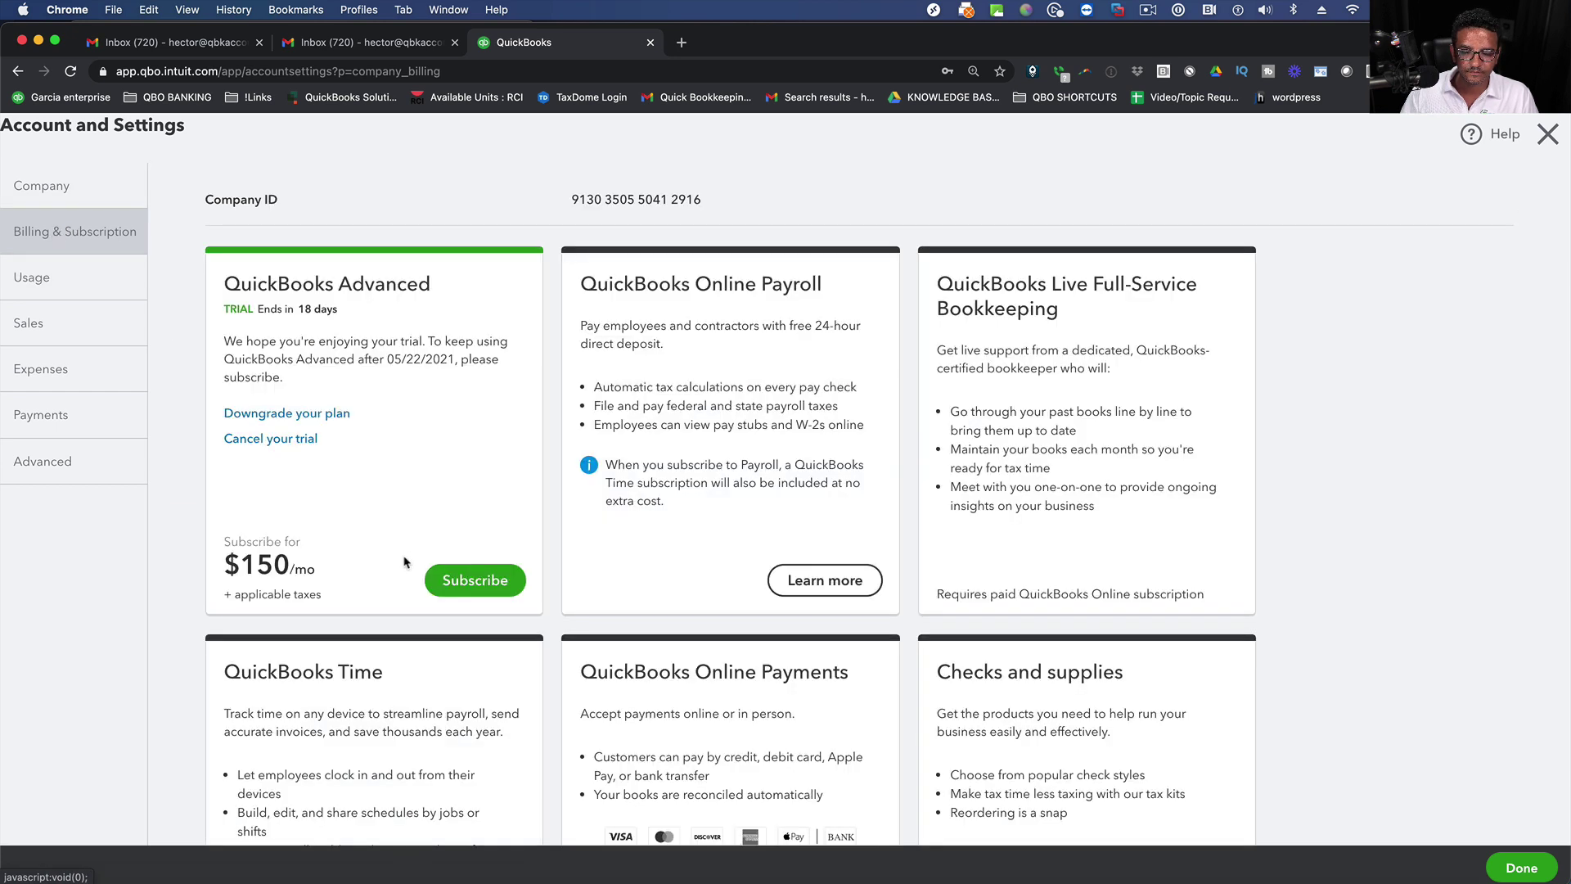
click(473, 583)
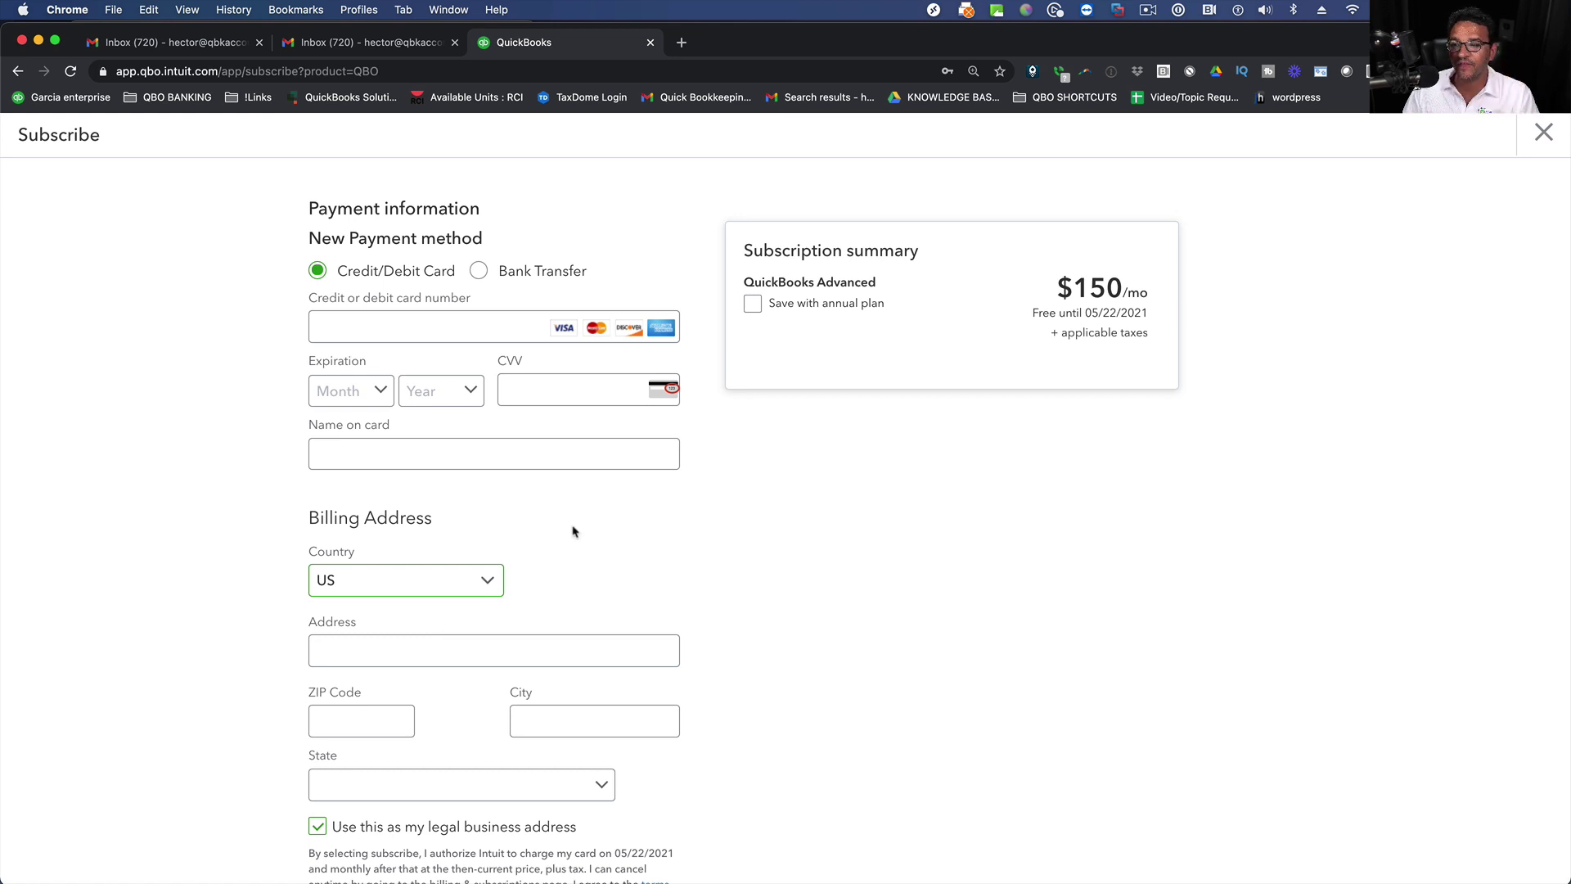
Close the Advanced payment form unused and start downgrading to Essentials, dismissing the Changing Plans prompt.
click(1544, 135)
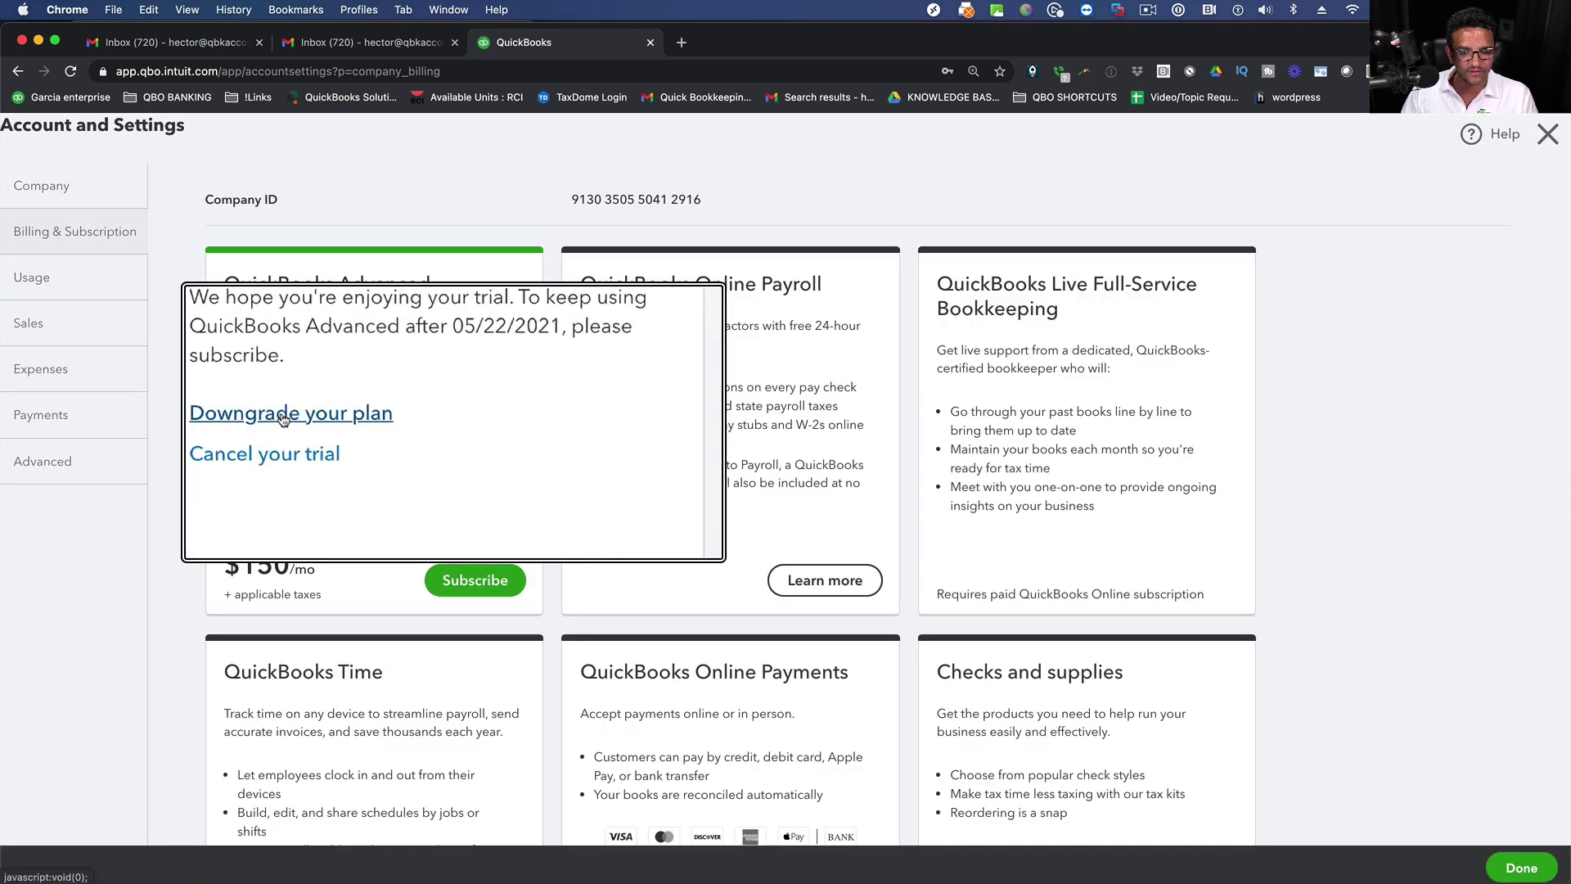
click(283, 415)
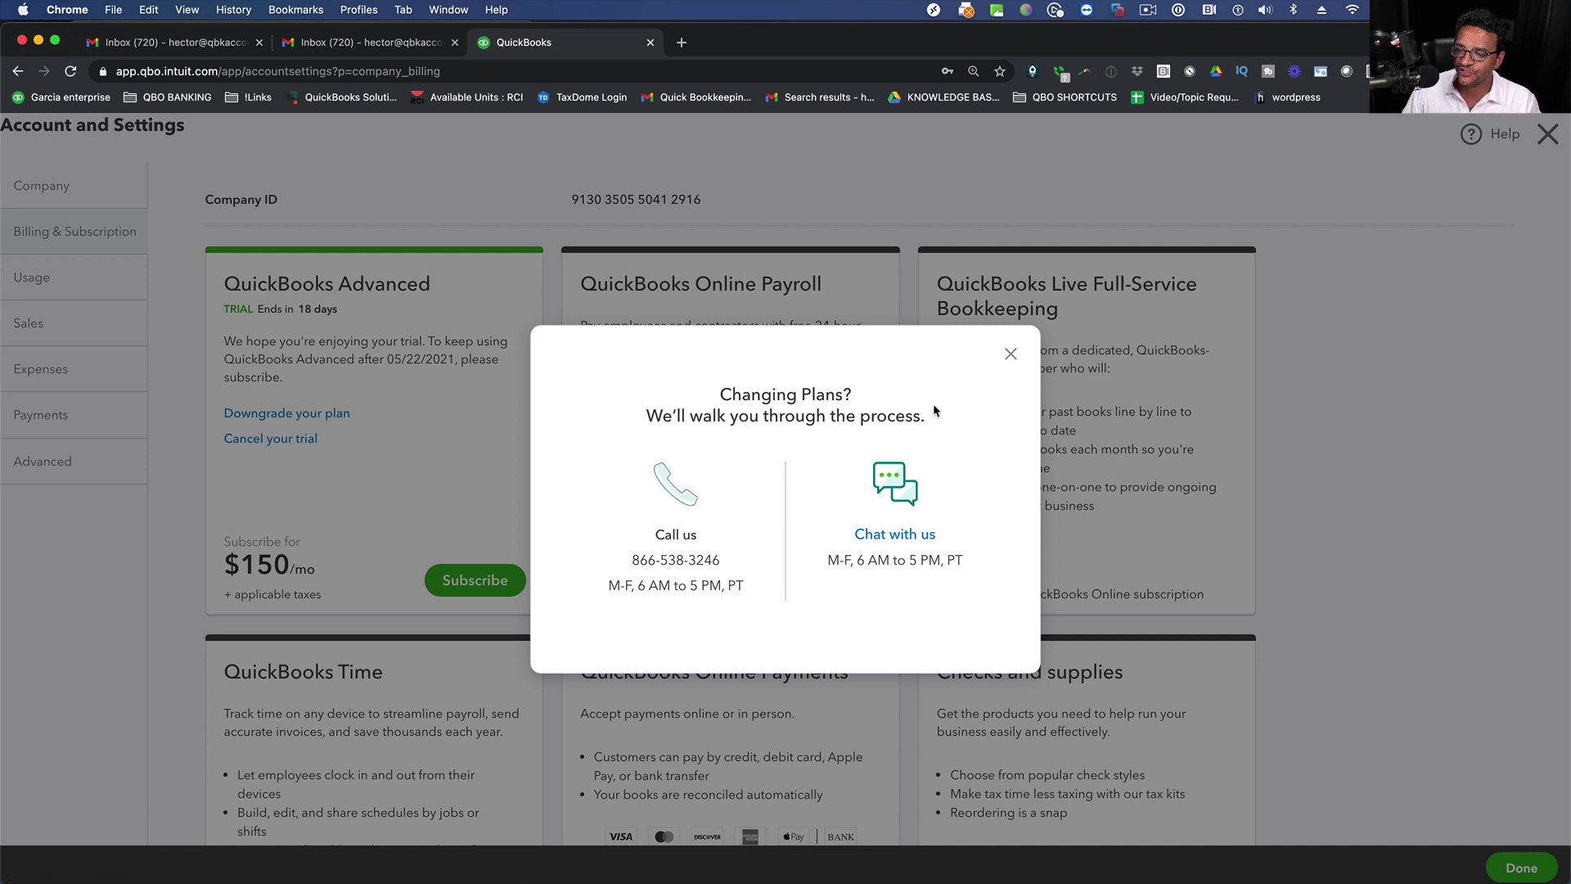
click(1010, 354)
click(512, 73)
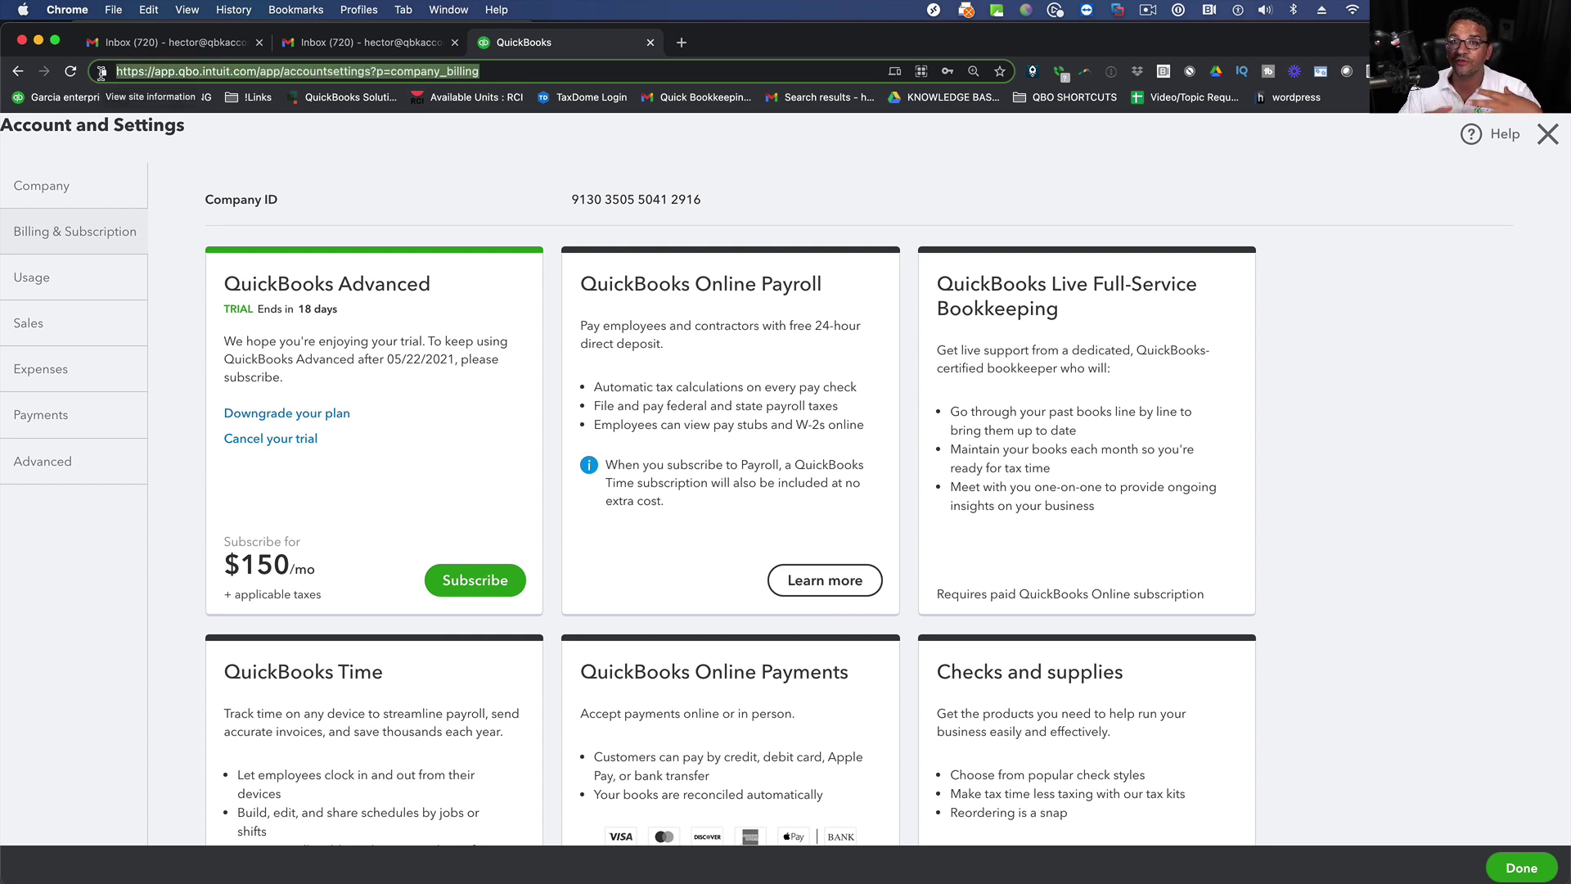
click(308, 412)
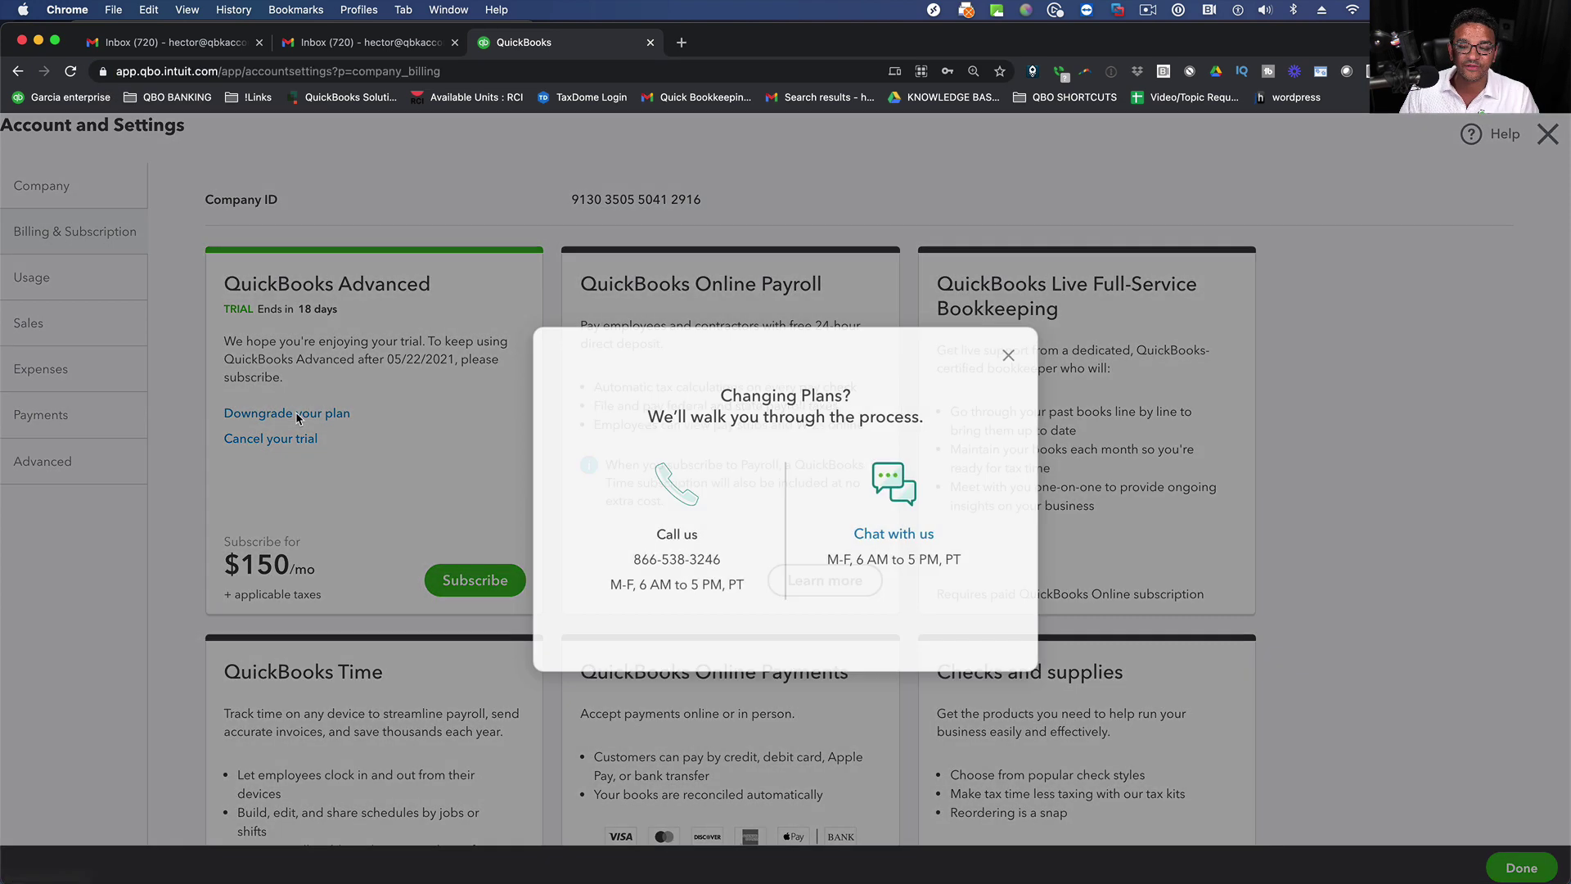
click(1009, 352)
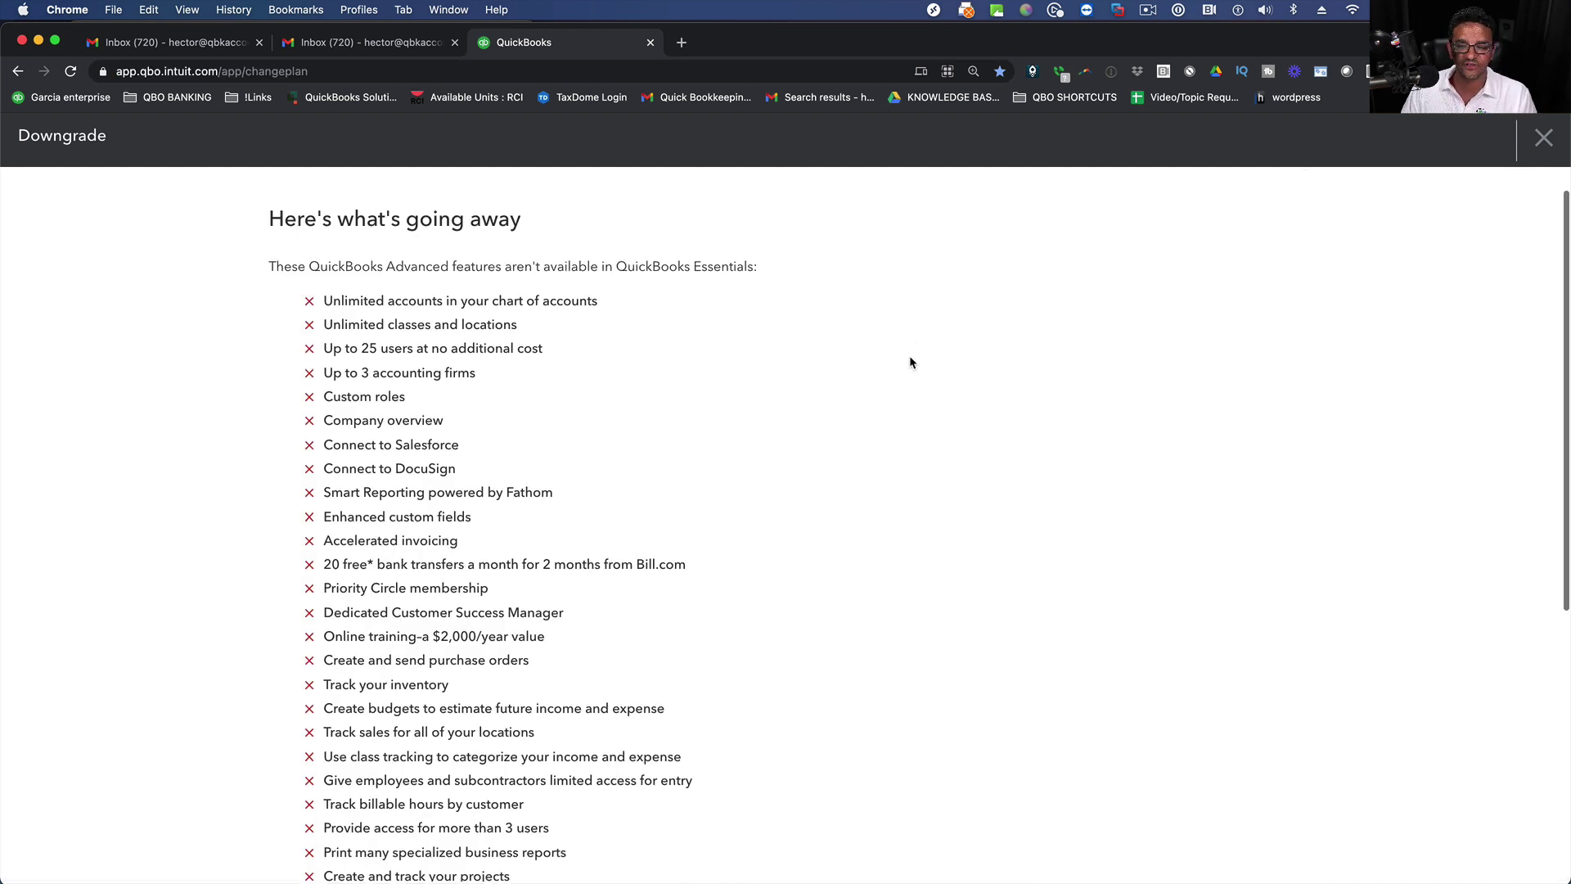
Review the Advanced features lost when moving back to Essentials at $40/mo.
drag(327, 221, 550, 837)
scroll(589, 787, down, 4)
scroll(587, 783, up, 1)
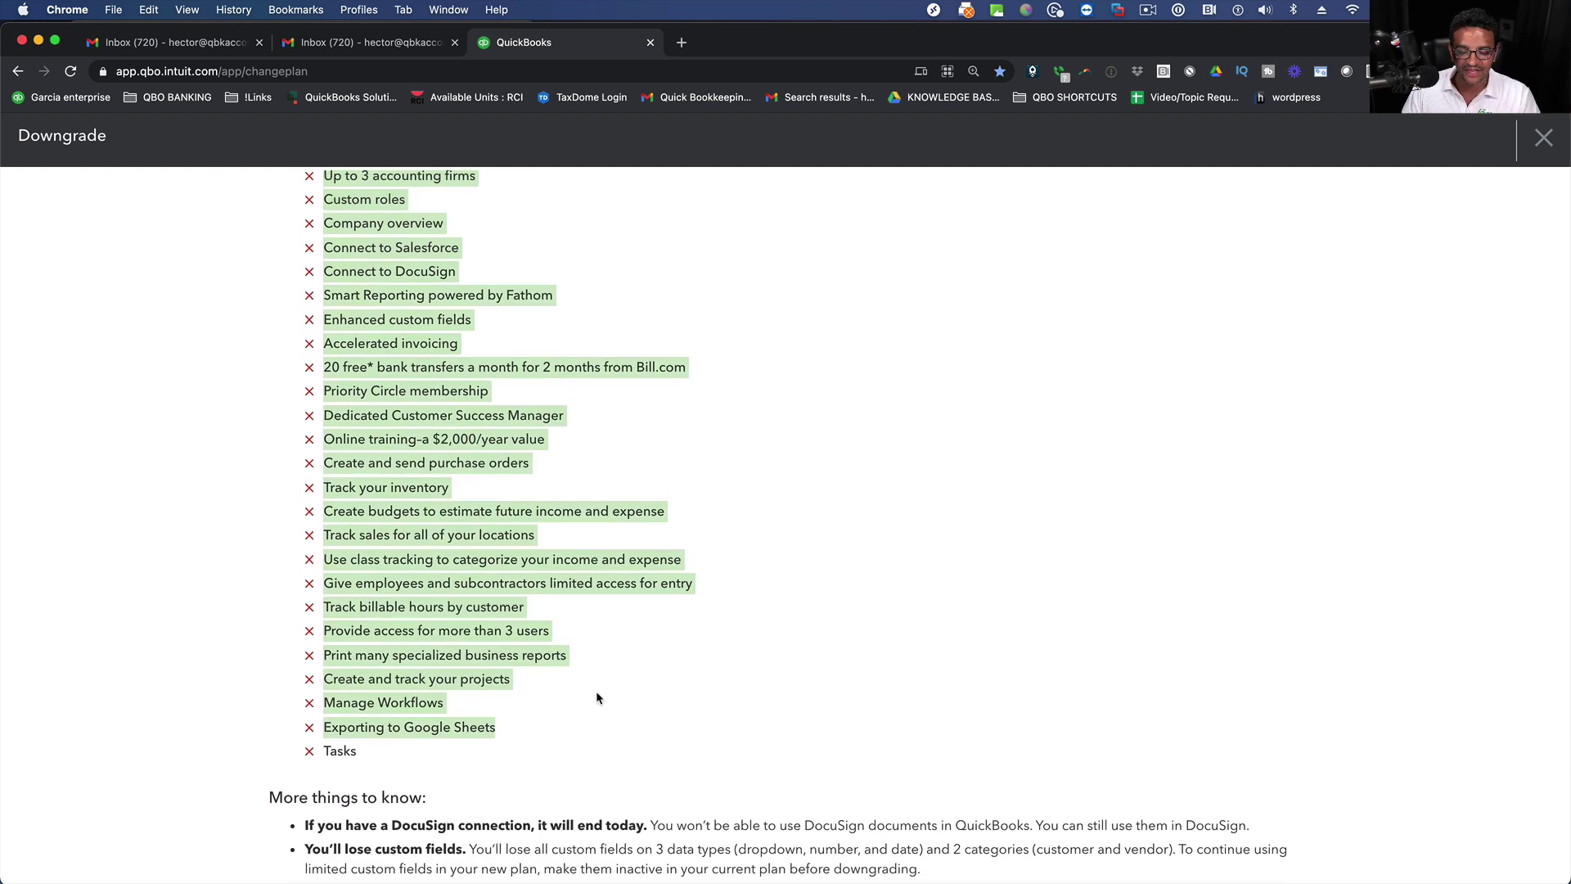
scroll(597, 687, up, 6)
click(424, 368)
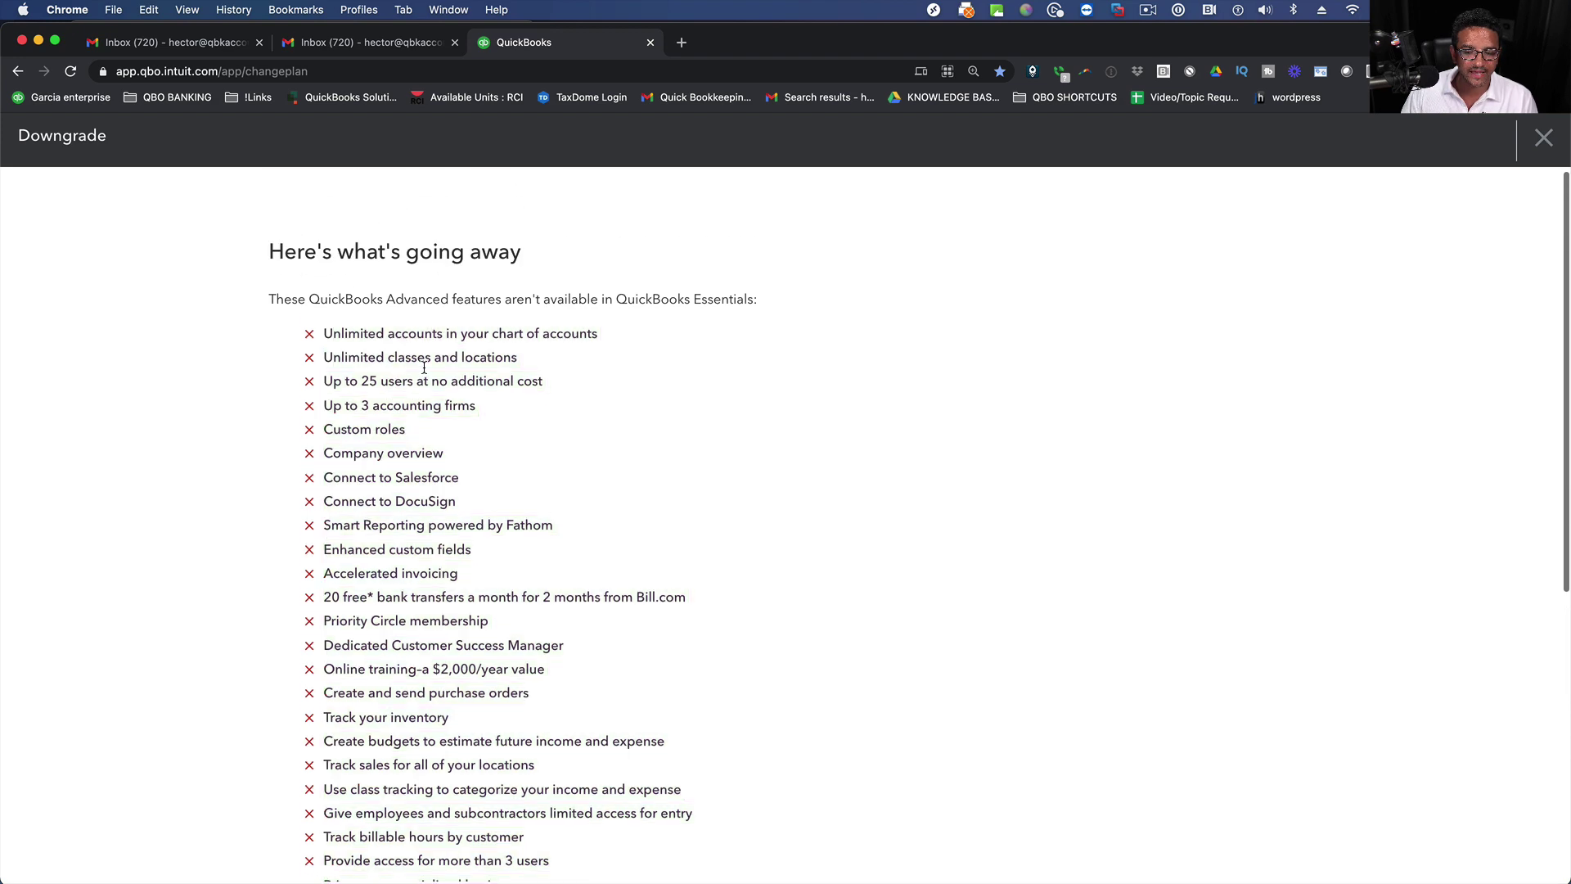
scroll(442, 385, down, 13)
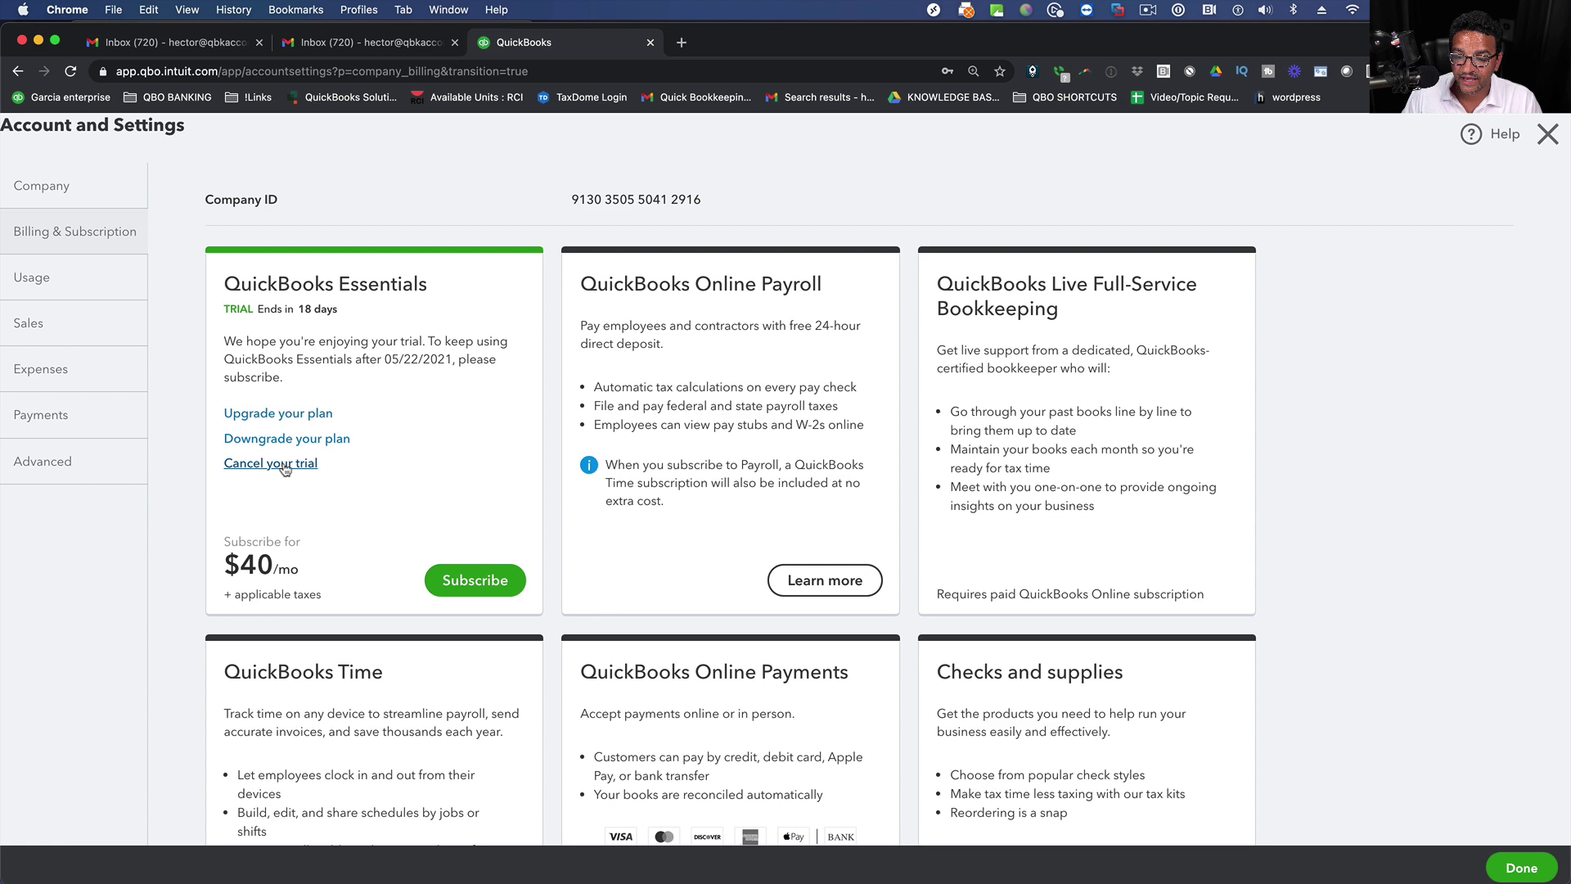
Subscribe to QuickBooks Essentials with an American Express card, next charge on 05/22/2021.
click(474, 580)
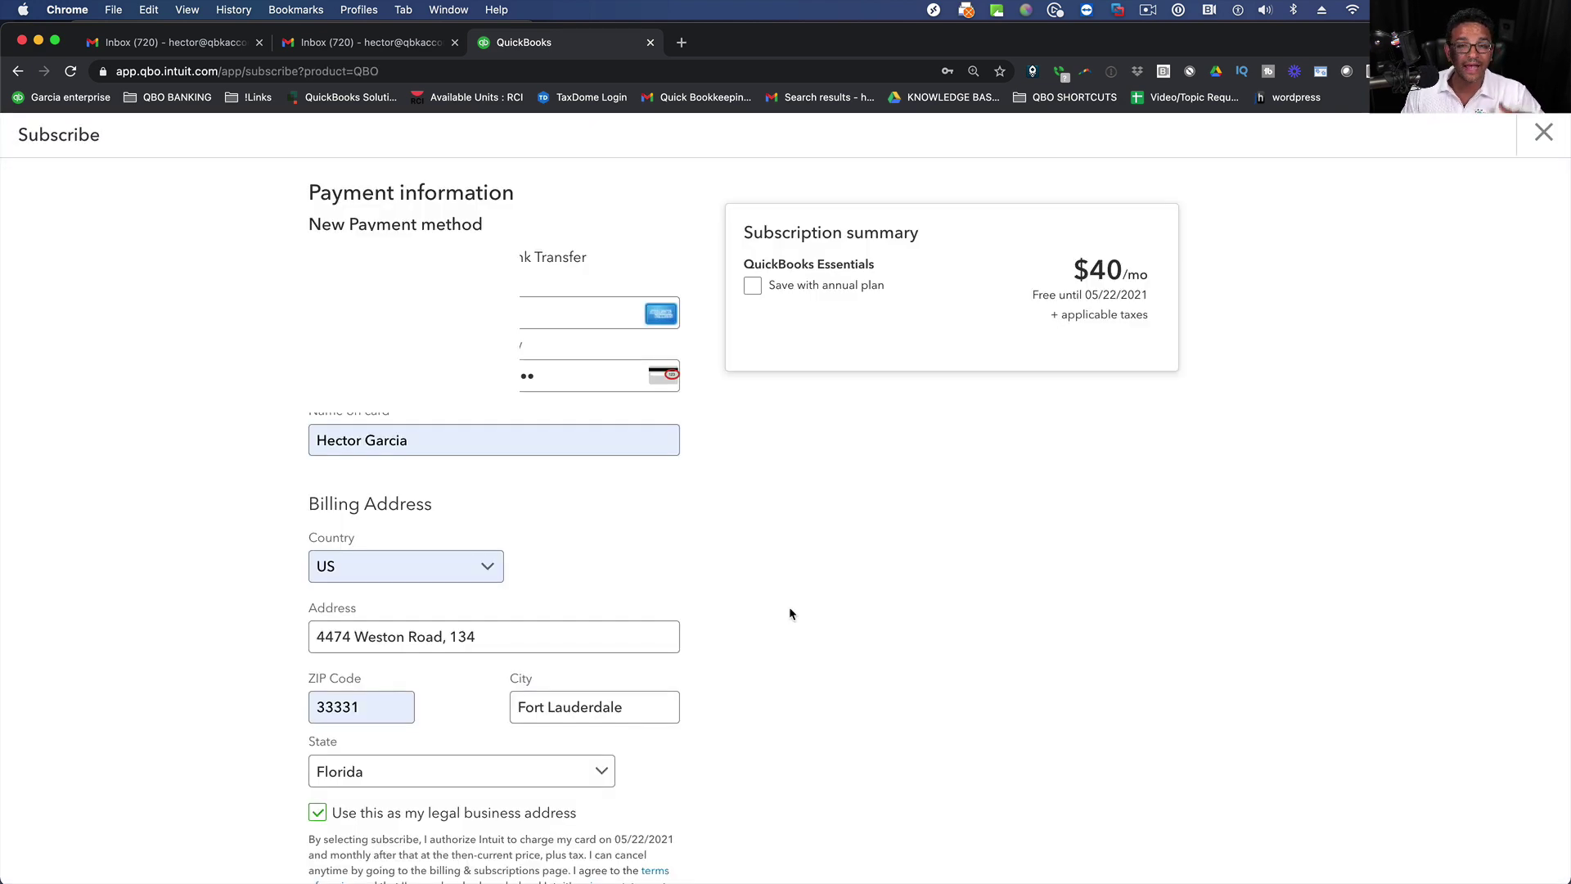
scroll(791, 614, down, 3)
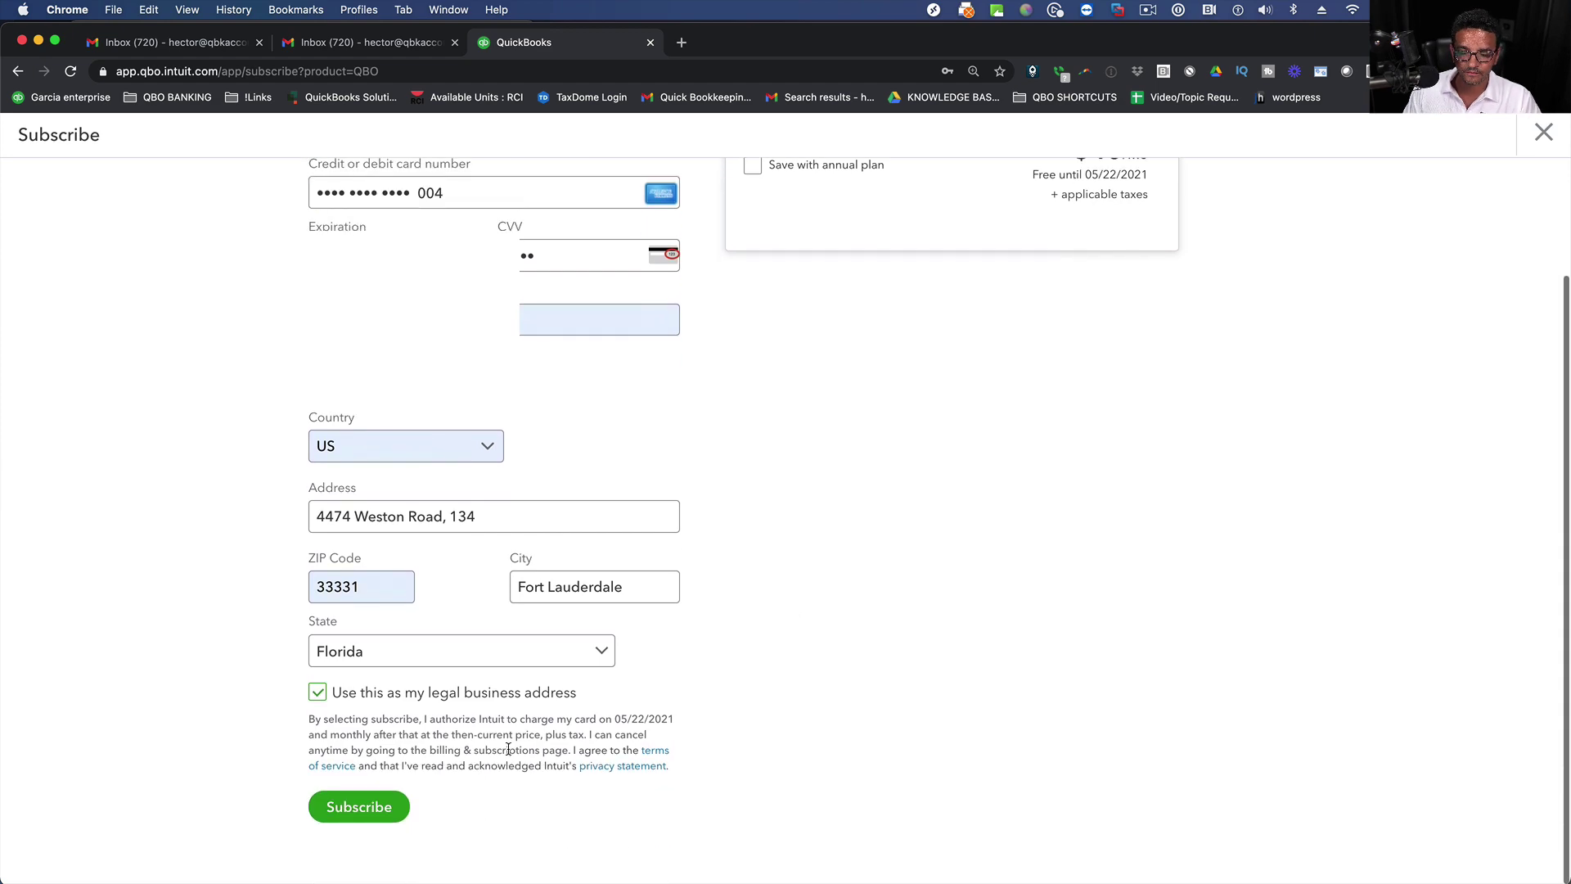
click(358, 807)
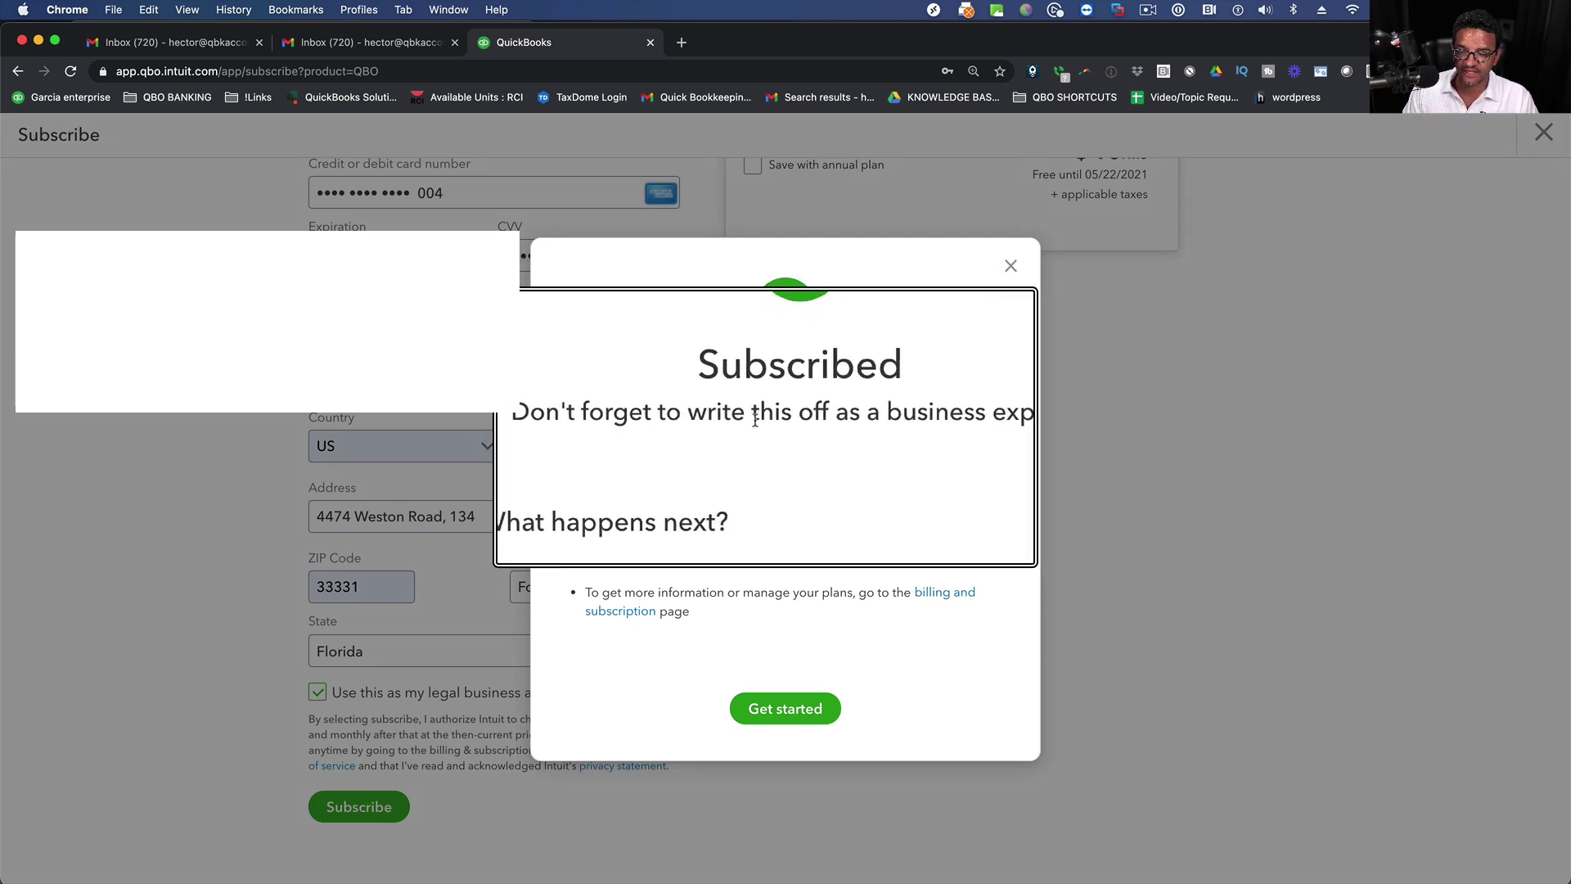
click(779, 704)
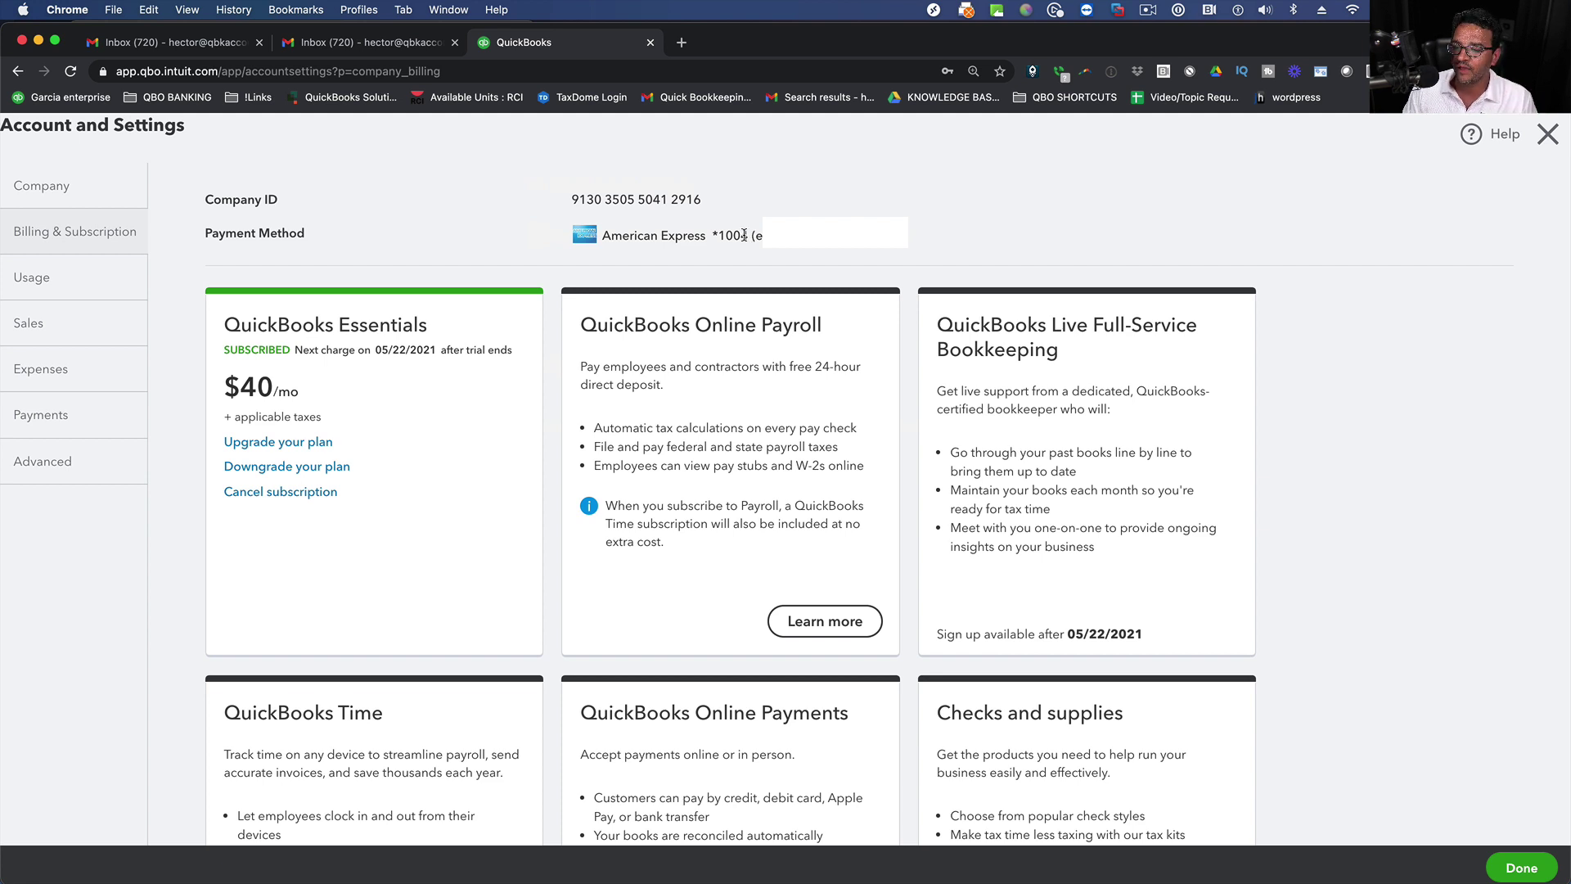
drag(622, 236, 818, 237)
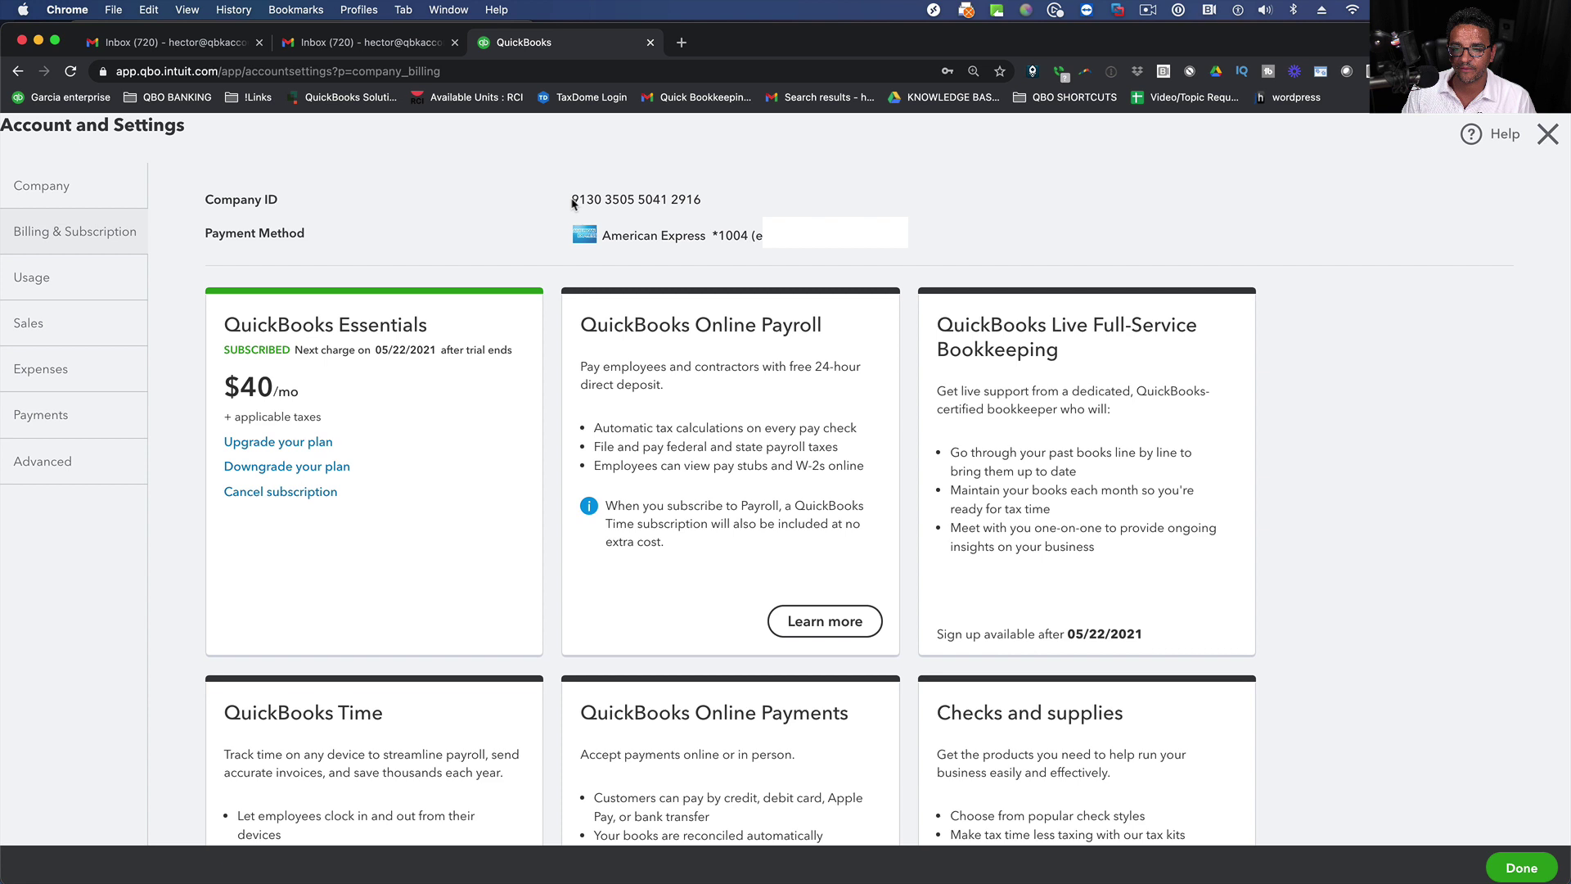
drag(572, 199, 712, 204)
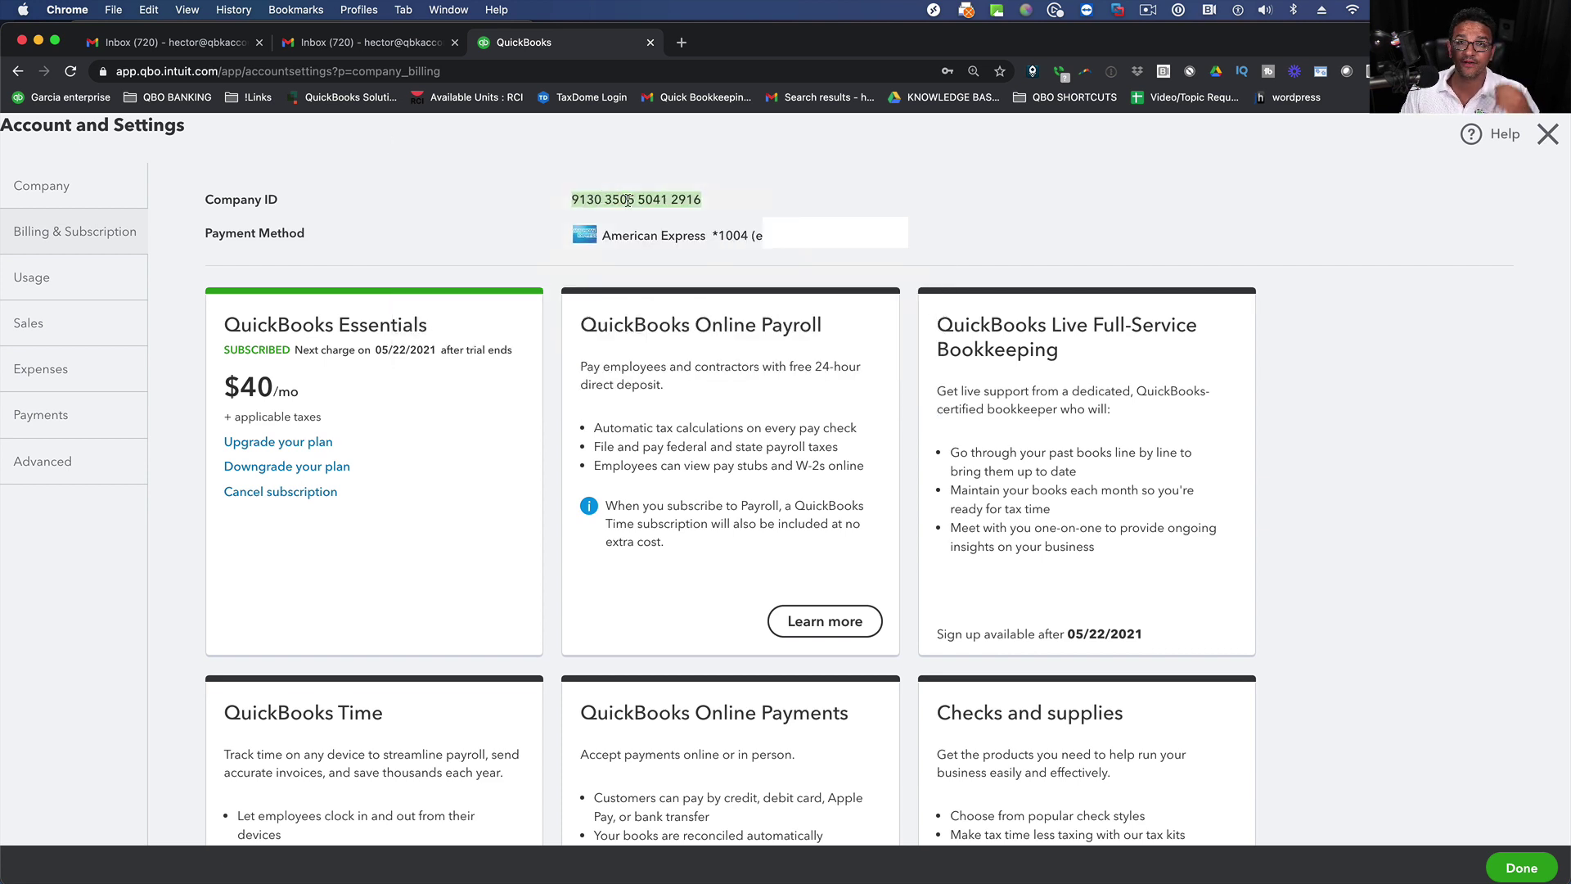
click(628, 200)
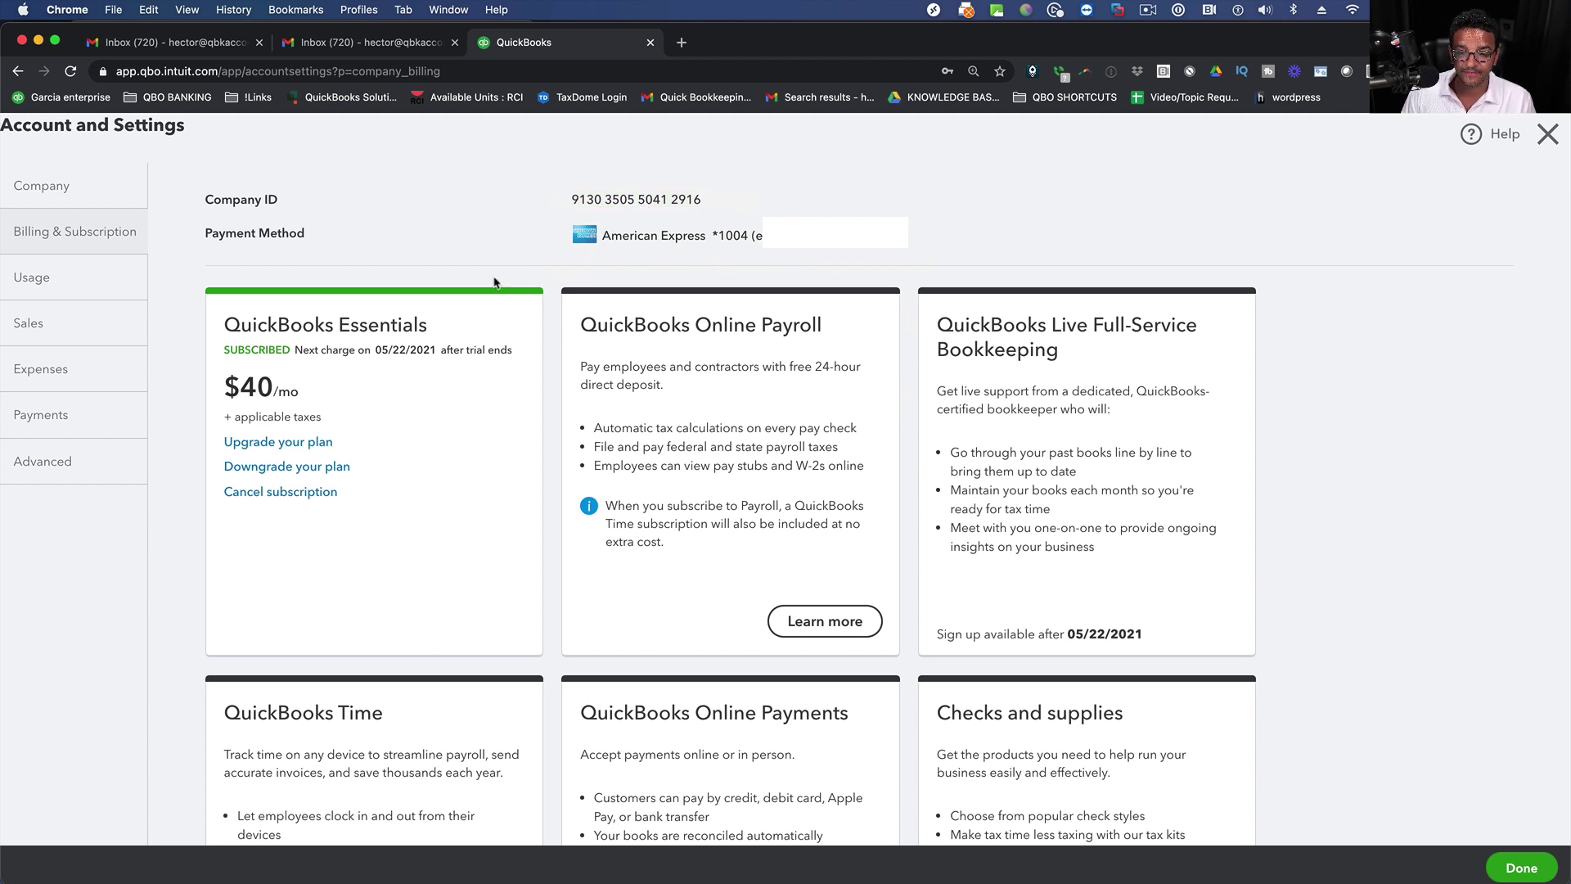
drag(223, 352, 298, 352)
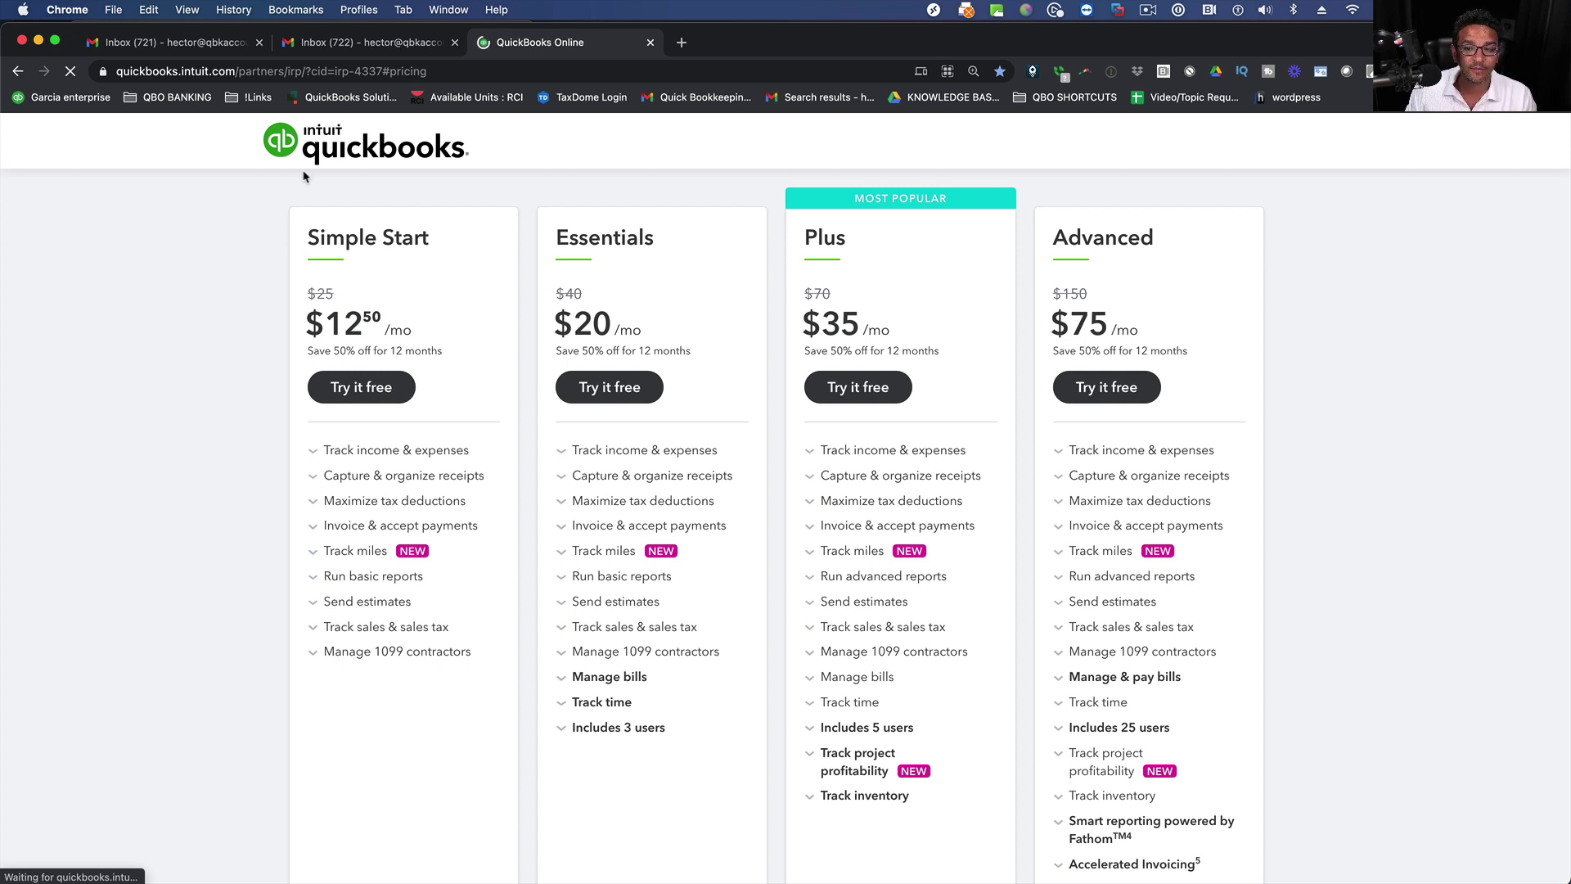
Select the URL of the QuickBooks pricing page comparing Simple Start, Essentials, Plus and Advanced.
click(196, 70)
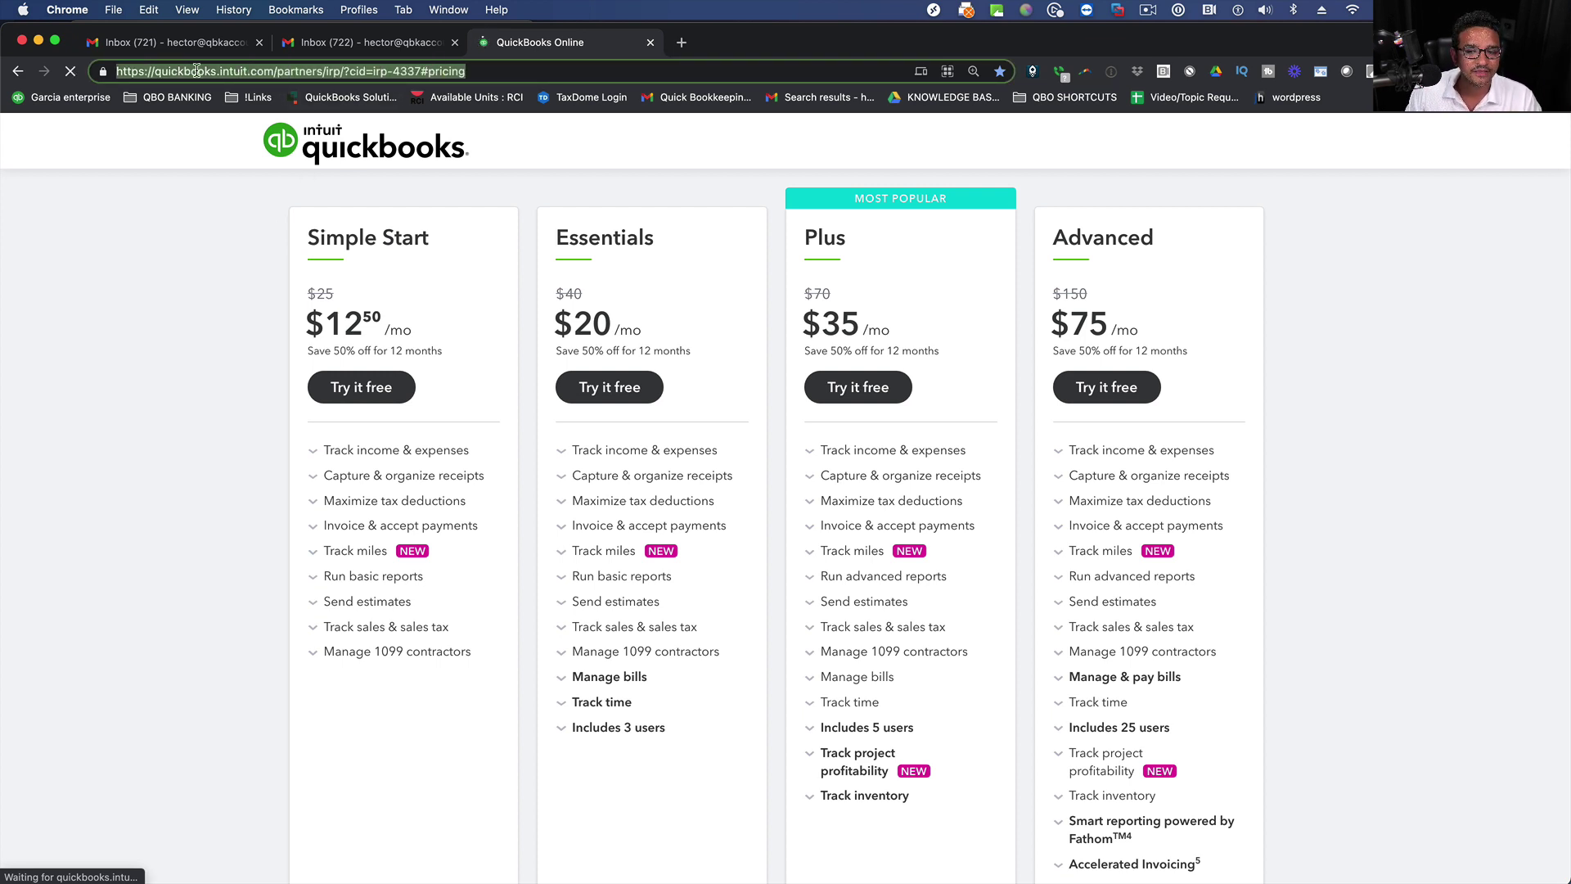